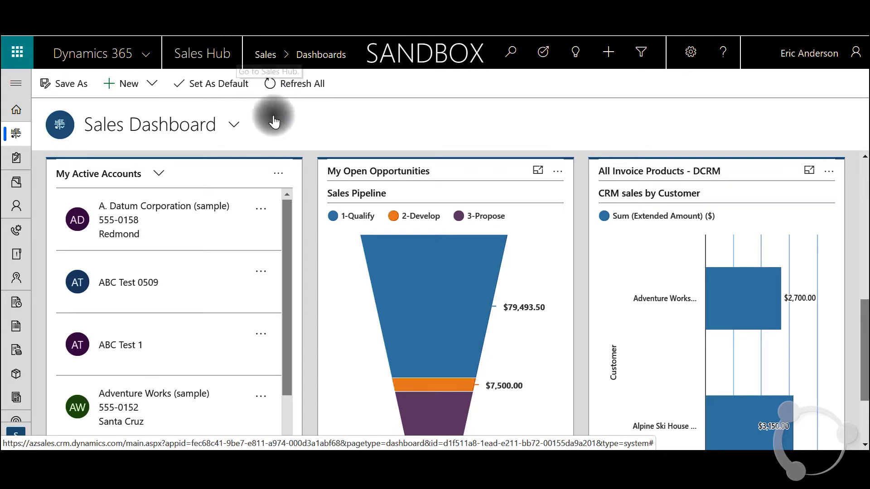
{"action": "left_click", "coordinate": [14, 86]}
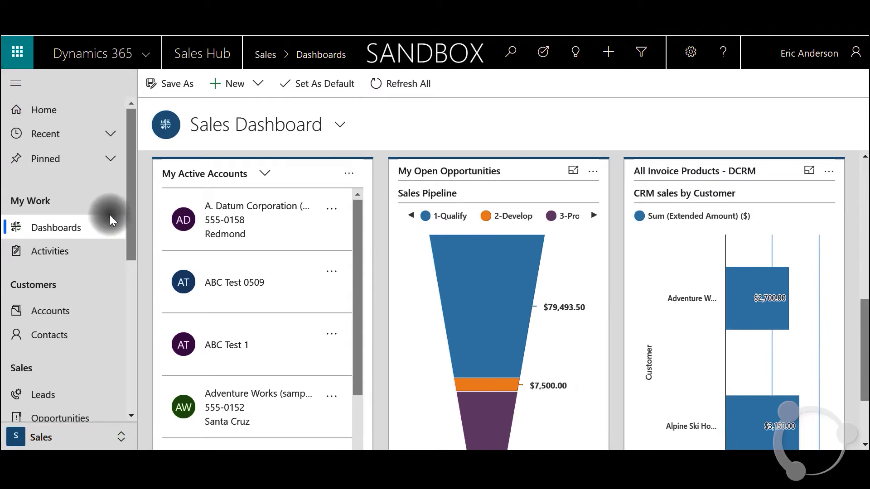
{"action": "scroll", "coordinate": [109, 219], "scroll_direction": "down", "scroll_amount": 4}
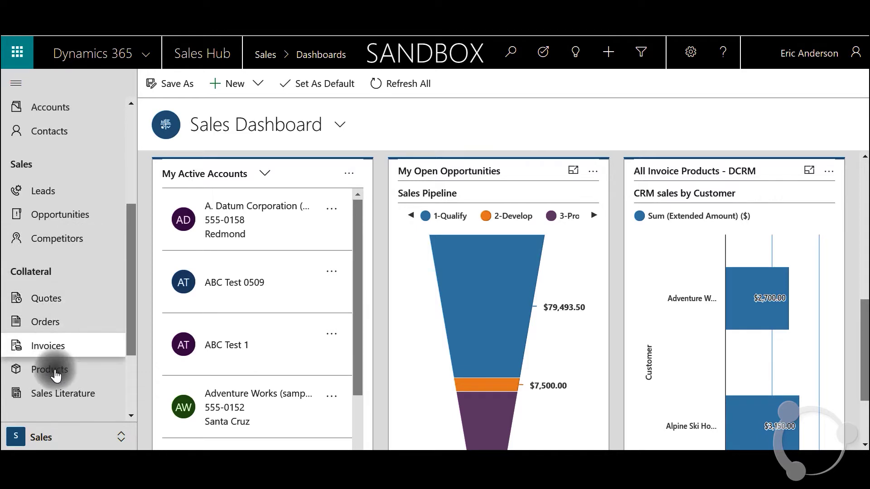
{"action": "scroll", "coordinate": [114, 346], "scroll_direction": "down", "scroll_amount": 2}
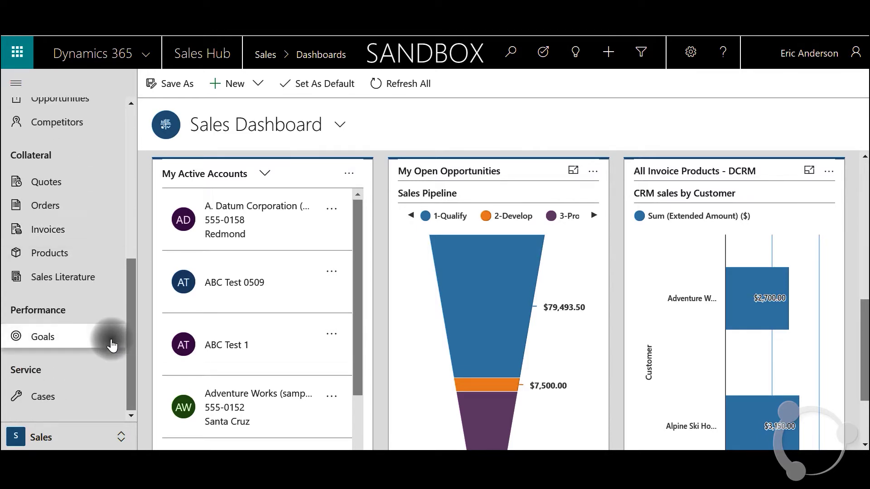
{"action": "scroll", "coordinate": [104, 343], "scroll_direction": "up", "scroll_amount": 5}
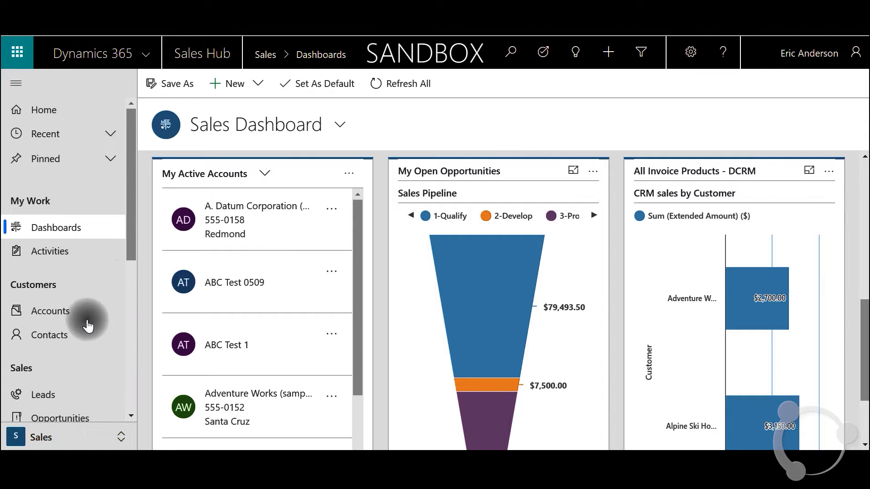
{"action": "scroll", "coordinate": [87, 329], "scroll_direction": "down", "scroll_amount": 5}
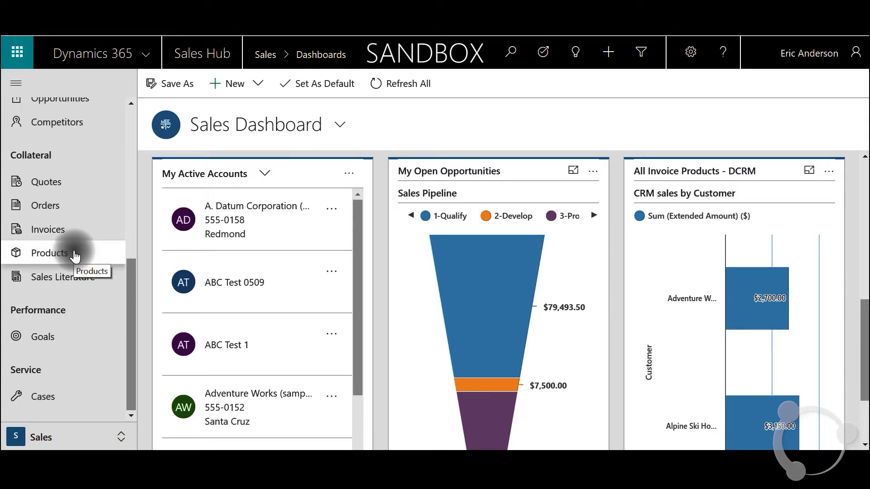
{"action": "left_click", "coordinate": [341, 131]}
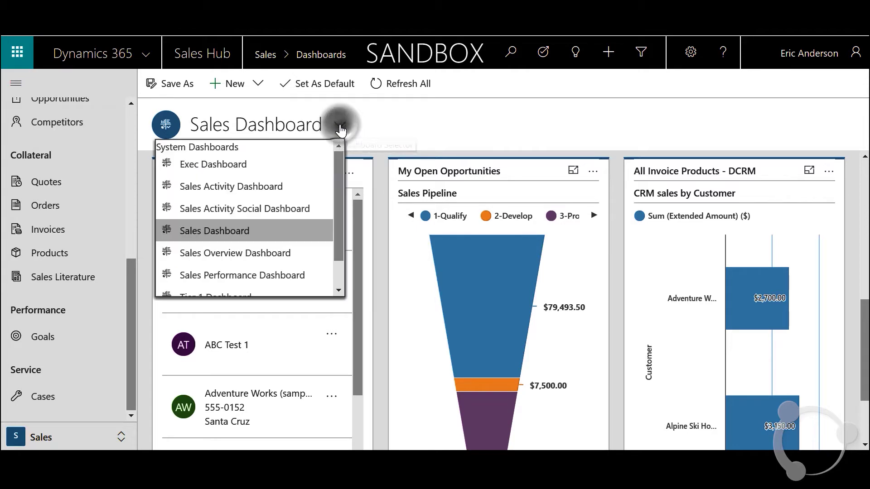
{"action": "scroll", "coordinate": [327, 188], "scroll_direction": "down", "scroll_amount": 1}
{"action": "scroll", "coordinate": [326, 188], "scroll_direction": "up", "scroll_amount": 1}
{"action": "left_click", "coordinate": [377, 147]}
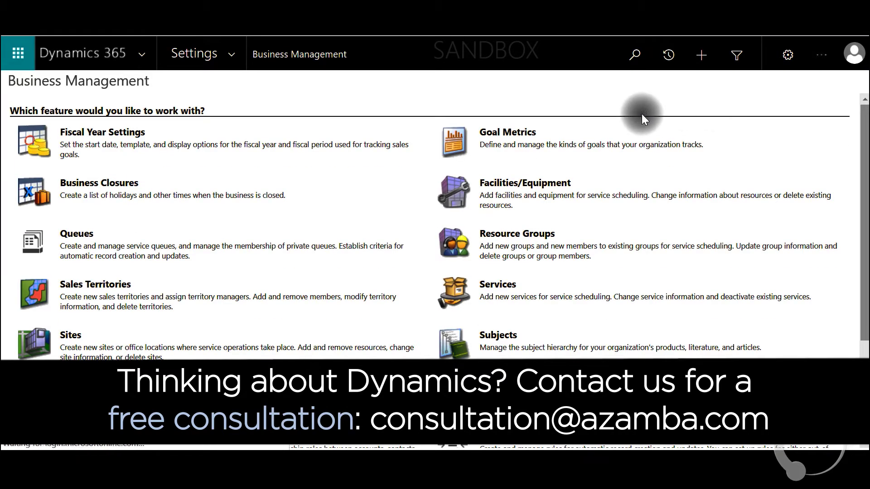
Step: From Settings go to Customizations and list the Default Solution's Model-driven Apps components
{"action": "left_click", "coordinate": [233, 57]}
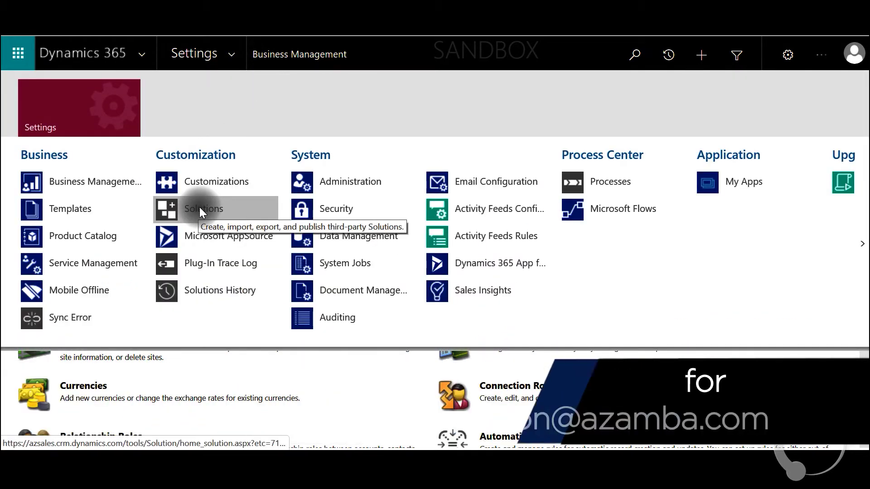
{"action": "left_click", "coordinate": [213, 184]}
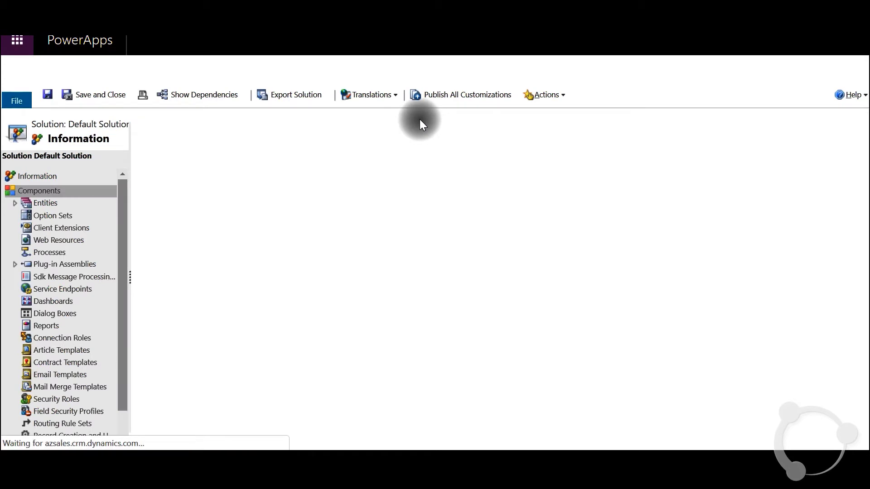
{"action": "left_click_drag", "start_coordinate": [119, 246], "coordinate": [121, 346]}
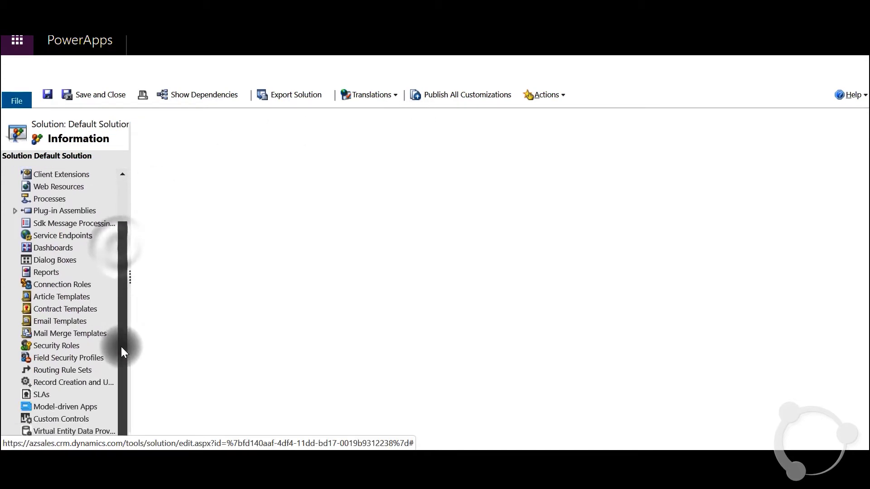
{"action": "left_click", "coordinate": [71, 407]}
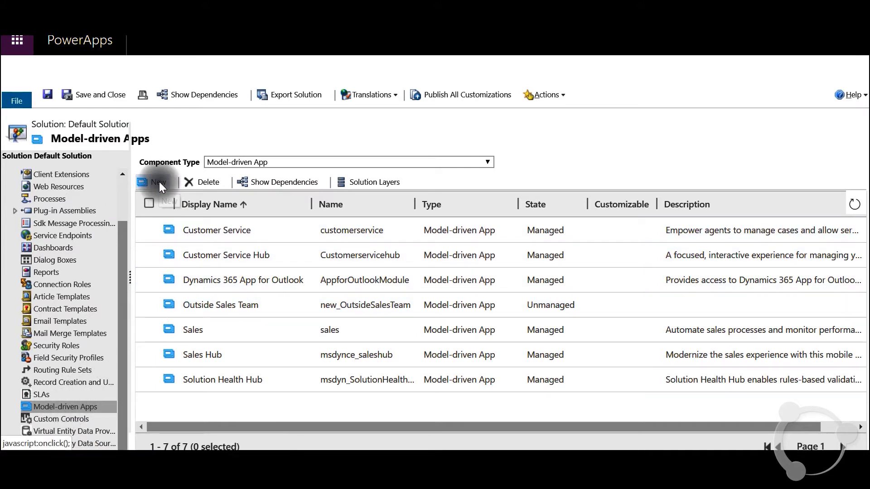
Step: Create a new app 'Basic User', described 'Accounts, Contacts, Opportunities', using an existing solution
{"action": "left_click", "coordinate": [159, 181]}
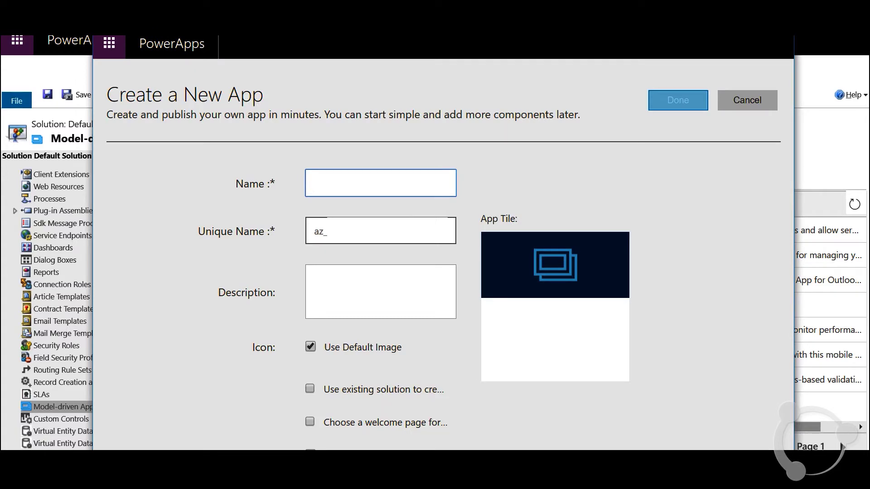
{"action": "left_click", "coordinate": [333, 190]}
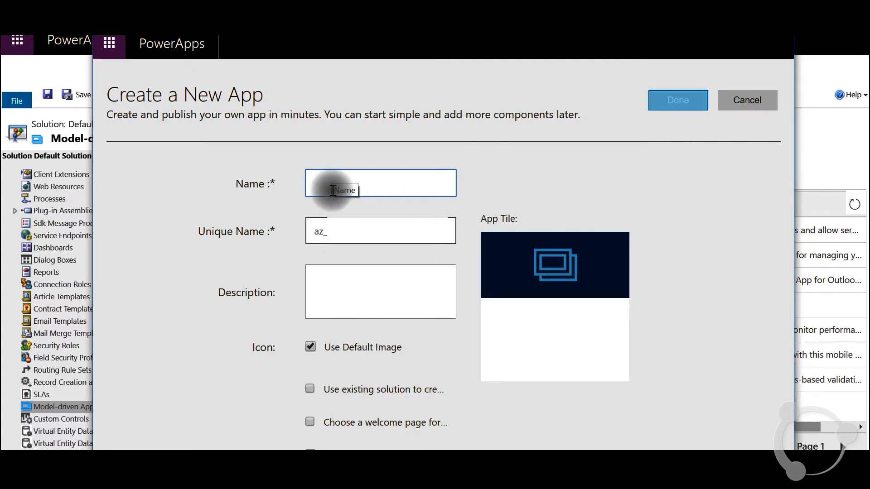
{"action": "type", "text": "Basic"}
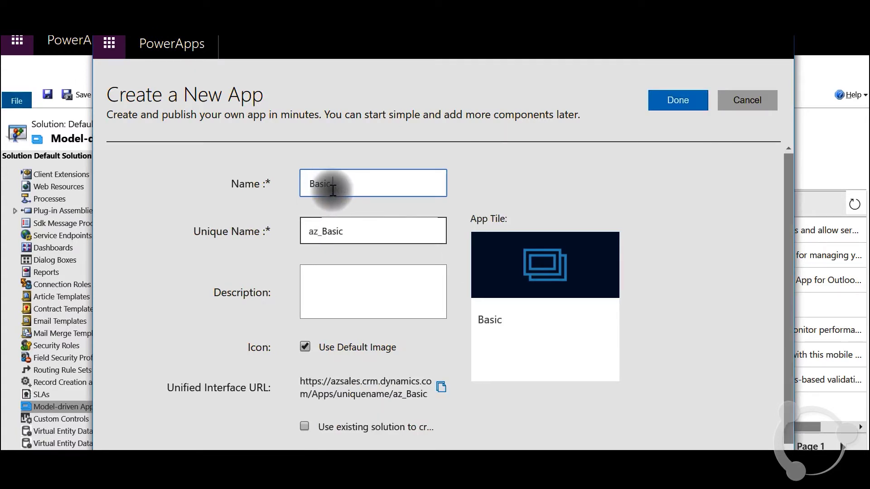
{"action": "type", "text": " User"}
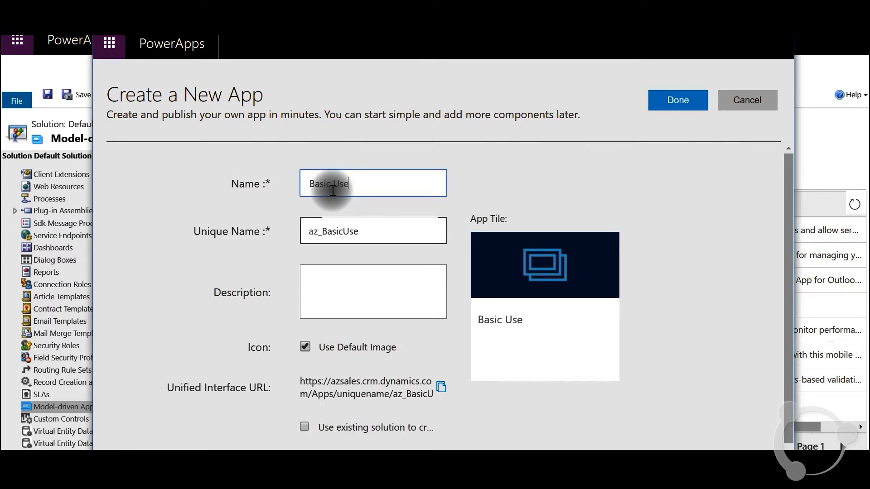
{"action": "left_click", "coordinate": [352, 277]}
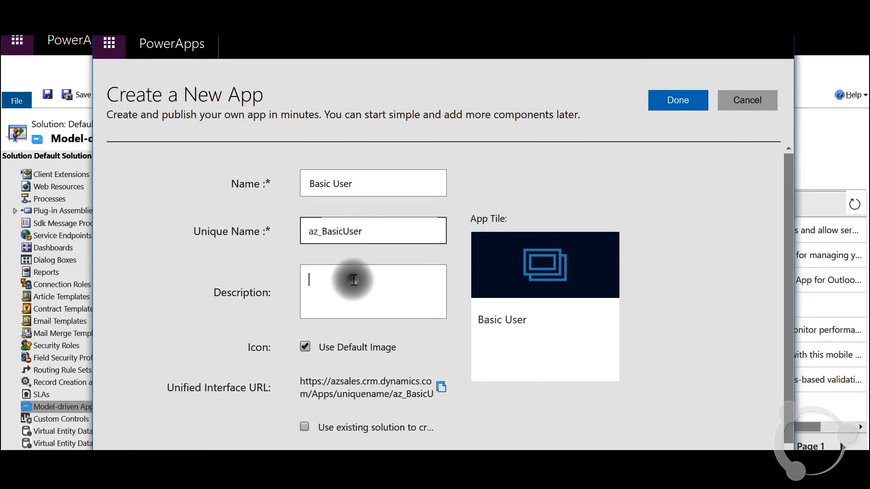
{"action": "type", "text": "Accounts, Contacts"}
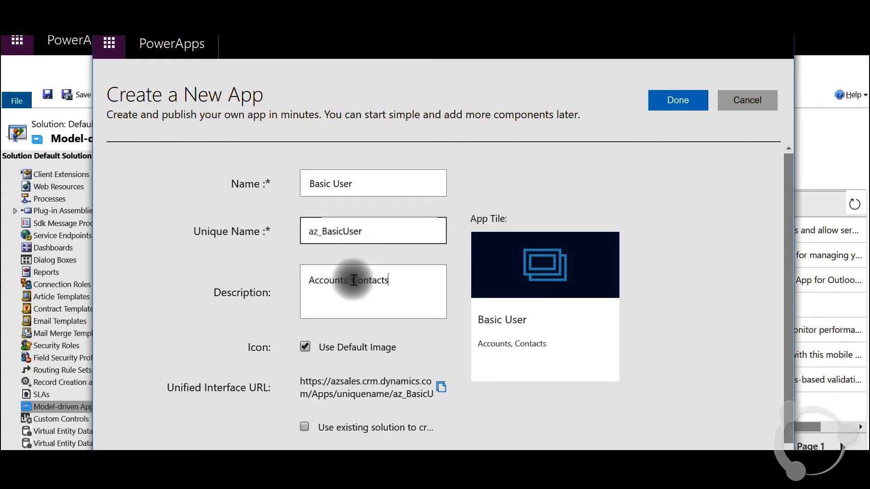
{"action": "type", "text": ", Opportunities"}
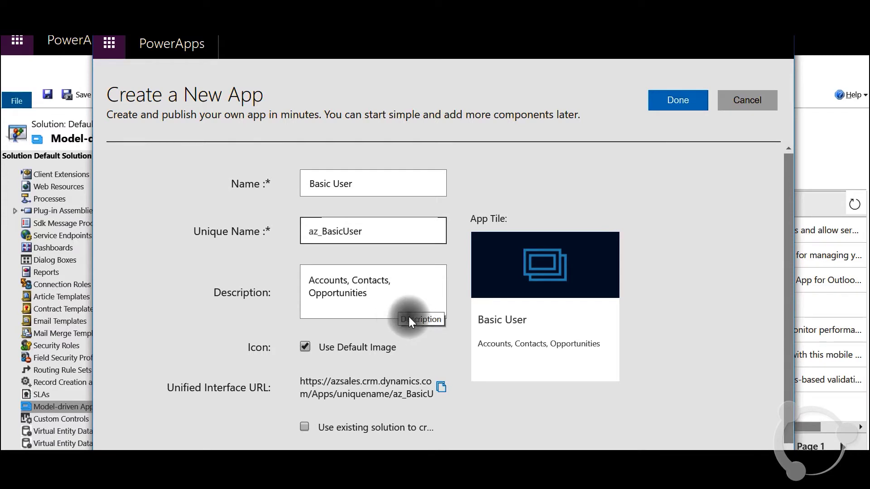
{"action": "scroll", "coordinate": [410, 316], "scroll_direction": "down", "scroll_amount": 1}
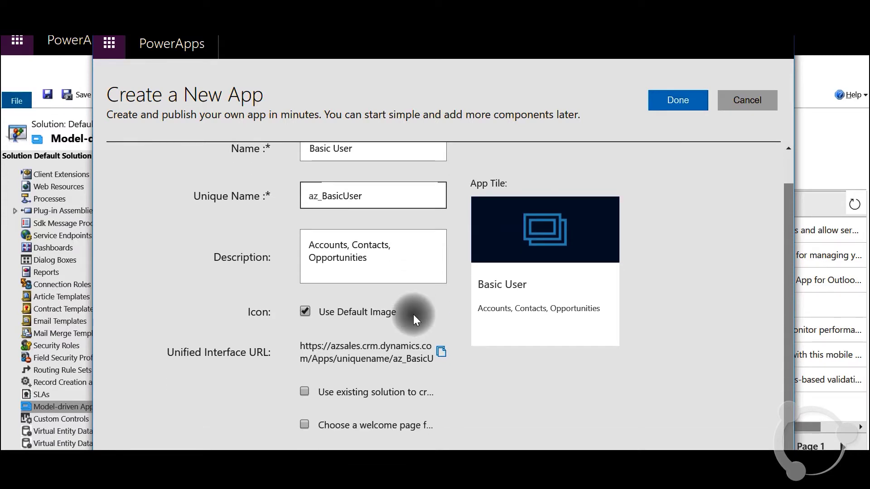
{"action": "left_click", "coordinate": [304, 392]}
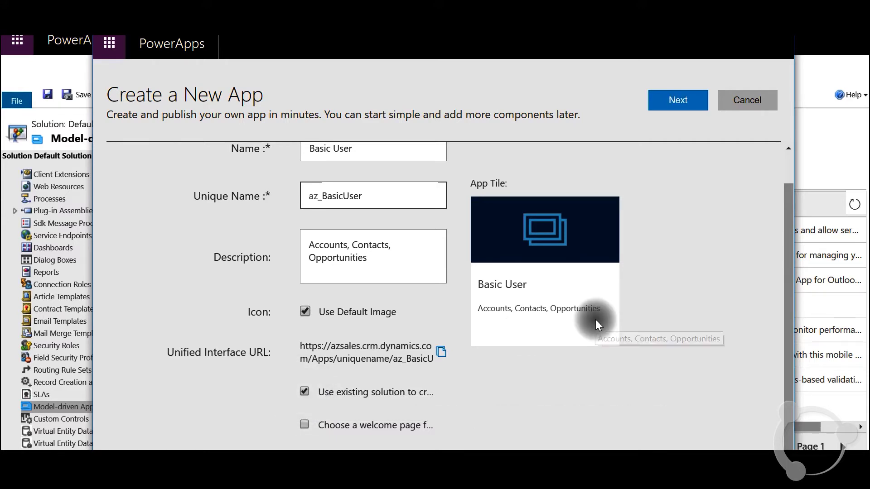
{"action": "left_click", "coordinate": [678, 104]}
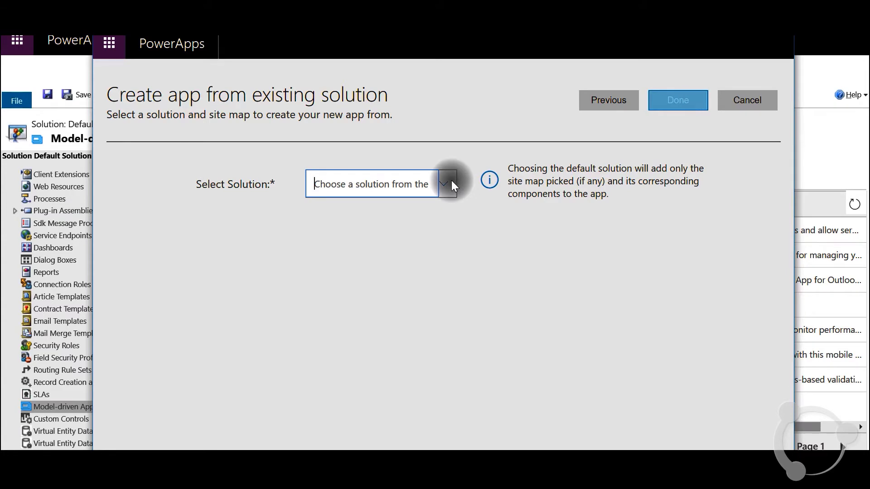
Step: Build the app from Default Solution with the Sales Hub site map and finish creation
{"action": "left_click", "coordinate": [447, 200]}
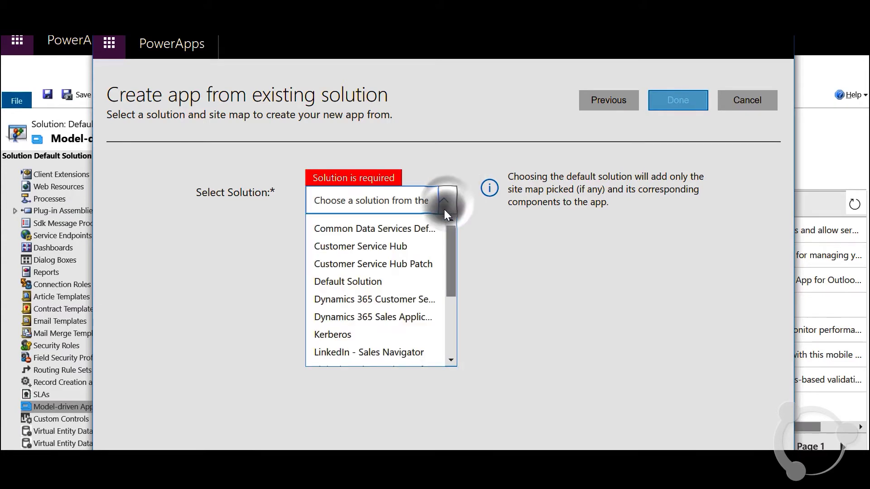
{"action": "left_click", "coordinate": [343, 287]}
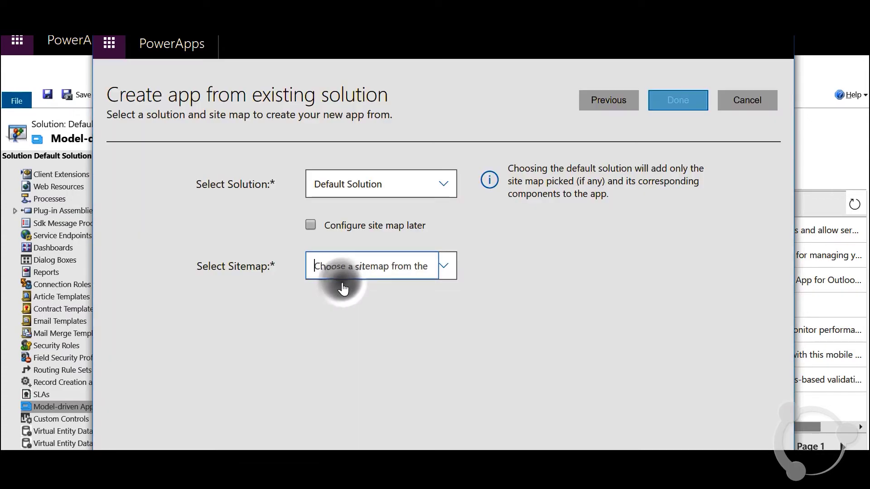
{"action": "left_click", "coordinate": [445, 266]}
{"action": "left_click", "coordinate": [444, 283]}
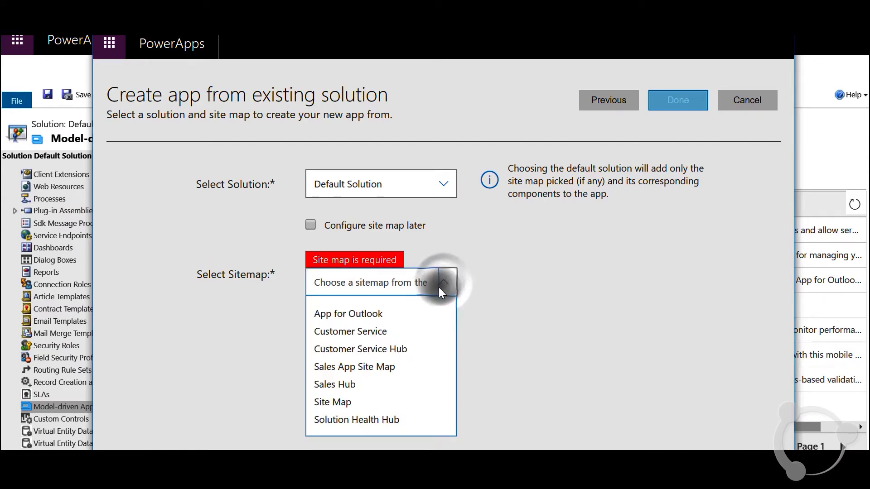
{"action": "left_click", "coordinate": [348, 387]}
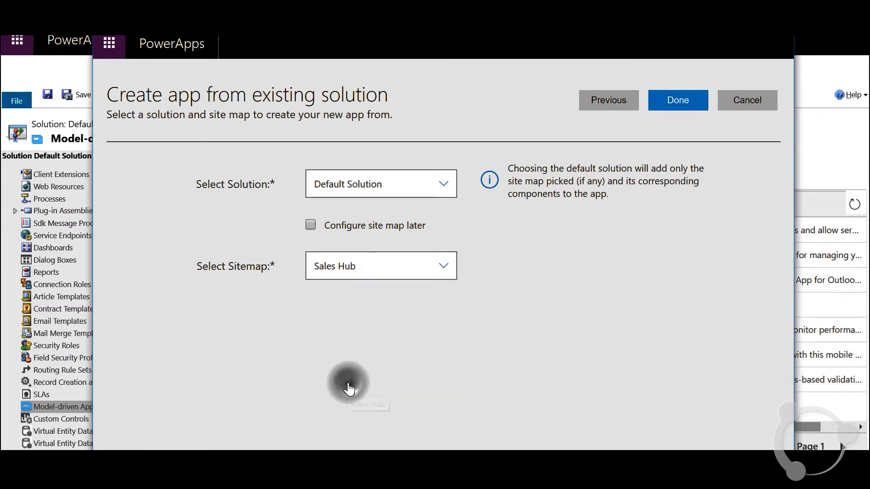
{"action": "left_click", "coordinate": [683, 104]}
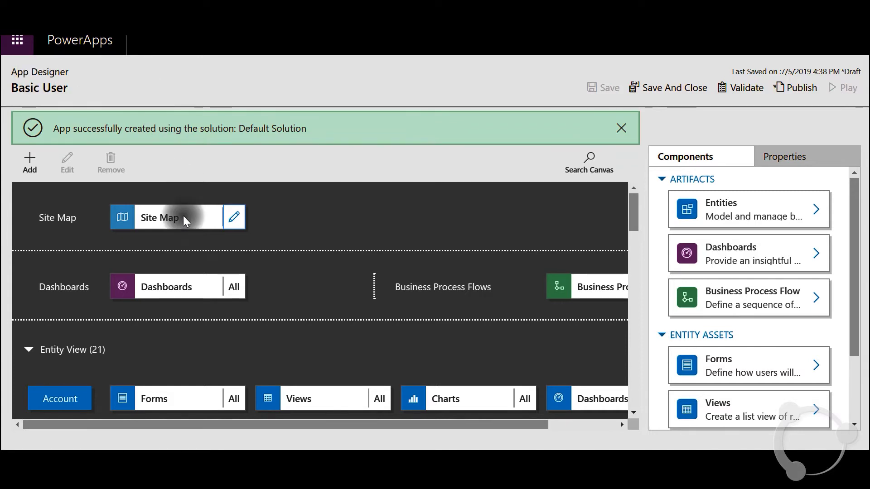
{"action": "scroll", "coordinate": [177, 323], "scroll_direction": "down", "scroll_amount": 2}
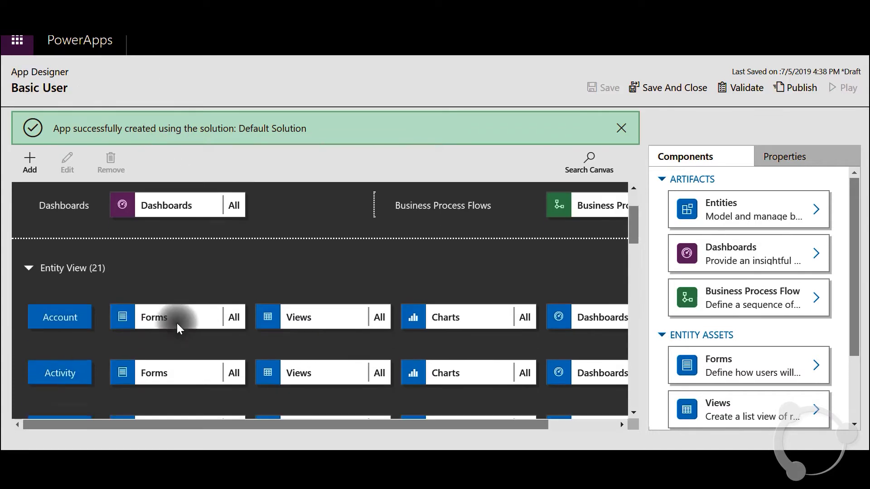
{"action": "scroll", "coordinate": [177, 323], "scroll_direction": "down", "scroll_amount": 1}
{"action": "scroll", "coordinate": [71, 355], "scroll_direction": "down", "scroll_amount": 2}
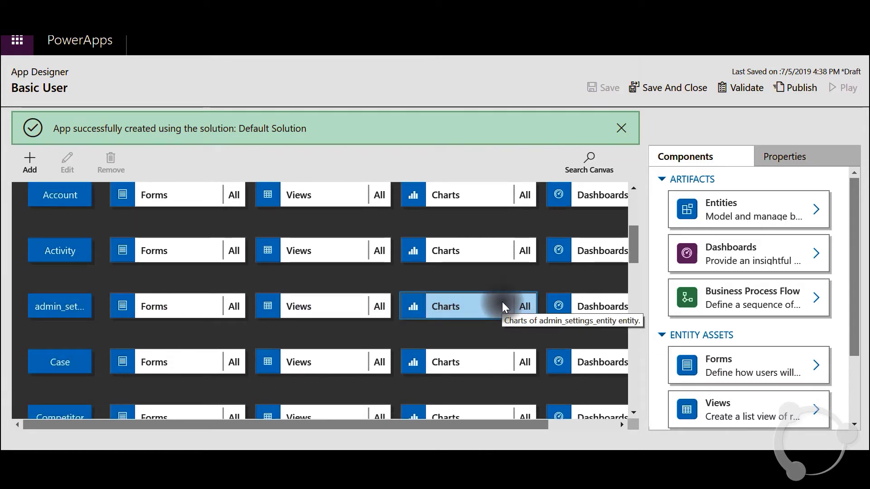
{"action": "scroll", "coordinate": [502, 302], "scroll_direction": "up", "scroll_amount": 5}
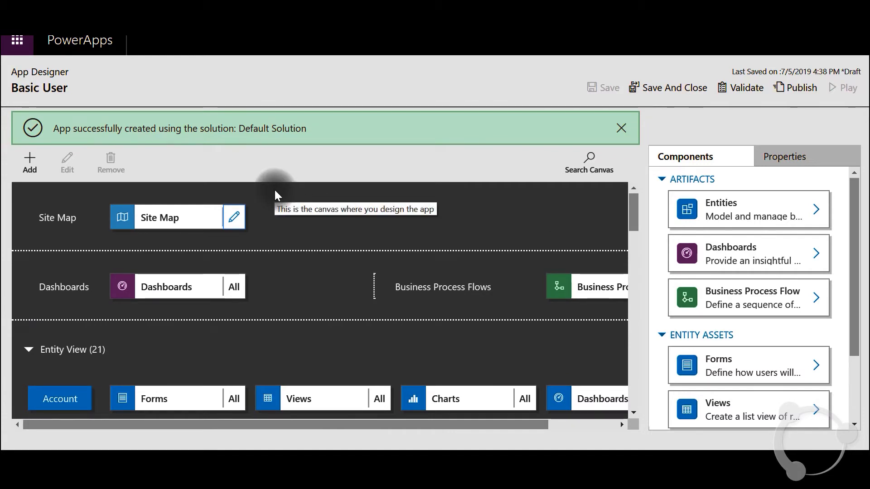
Step: Open the app's site map and delete the Collateral and Performance groups
{"action": "left_click", "coordinate": [234, 221]}
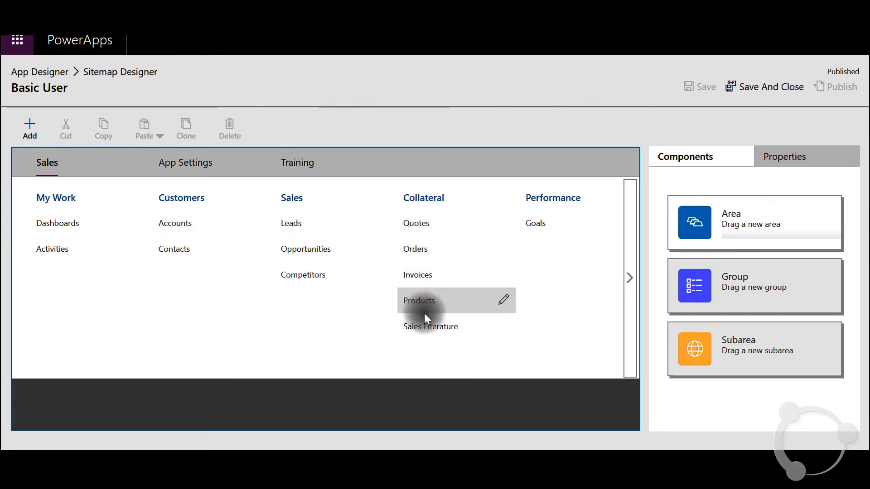
{"action": "left_click", "coordinate": [423, 202]}
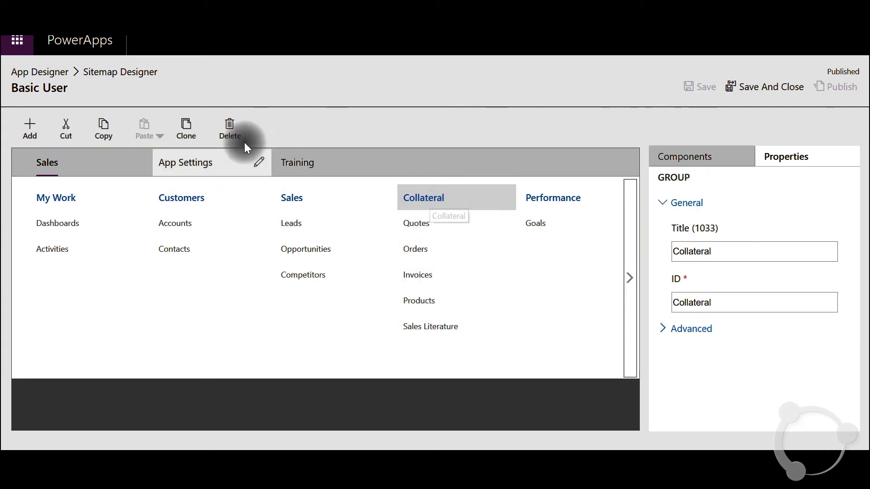
{"action": "left_click", "coordinate": [230, 132]}
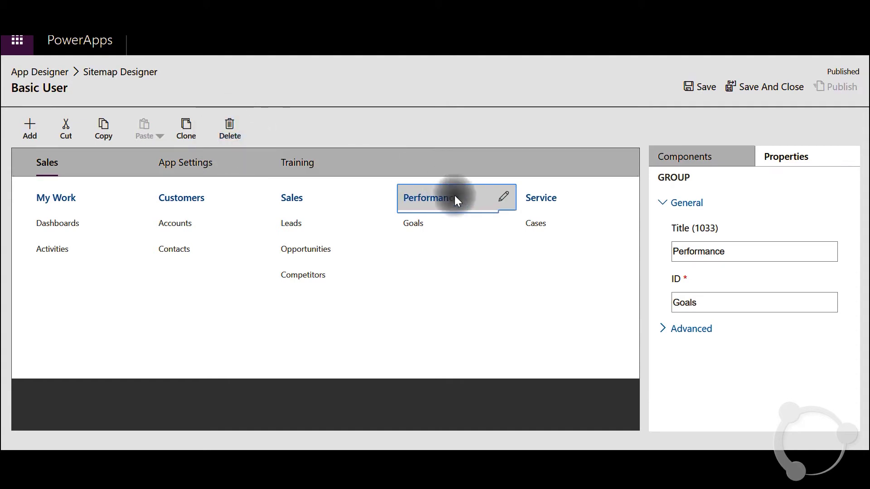
{"action": "left_click", "coordinate": [231, 130]}
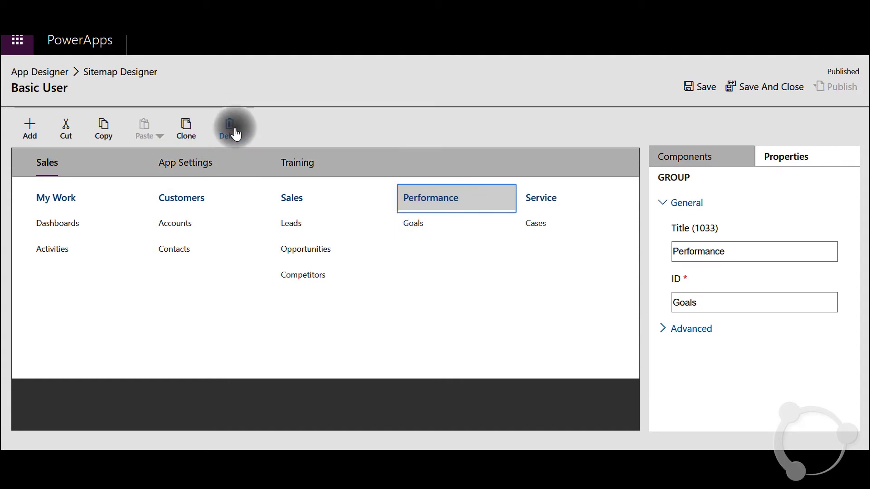
Step: Move Cases and Opportunities into Customers, then delete the Service and Sales groups
{"action": "left_click", "coordinate": [435, 212]}
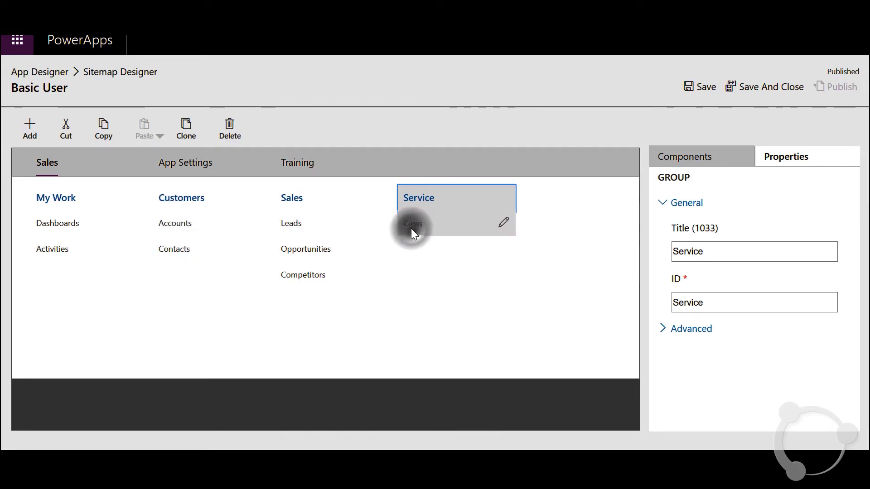
{"action": "left_click_drag", "start_coordinate": [412, 228], "coordinate": [187, 267]}
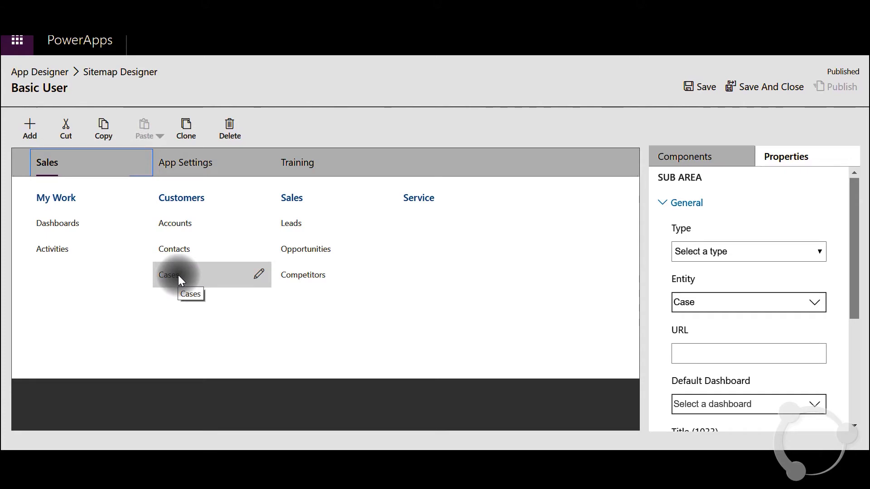
{"action": "left_click", "coordinate": [426, 200]}
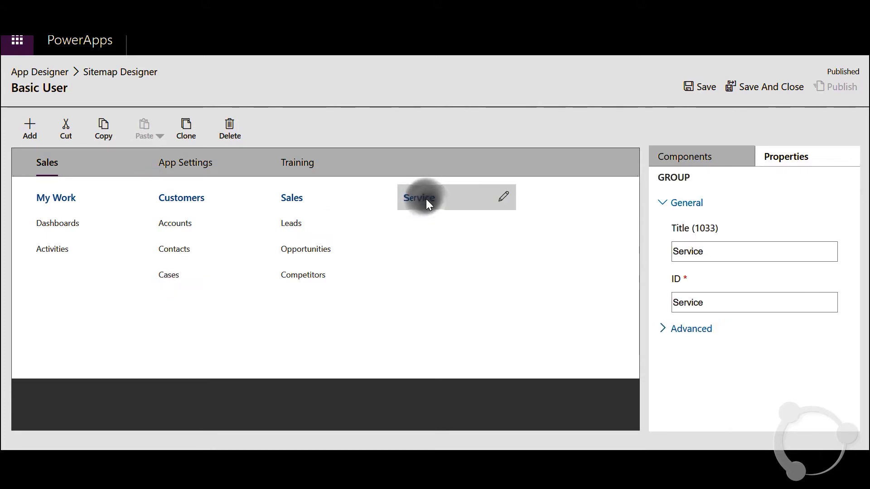
{"action": "left_click", "coordinate": [232, 130]}
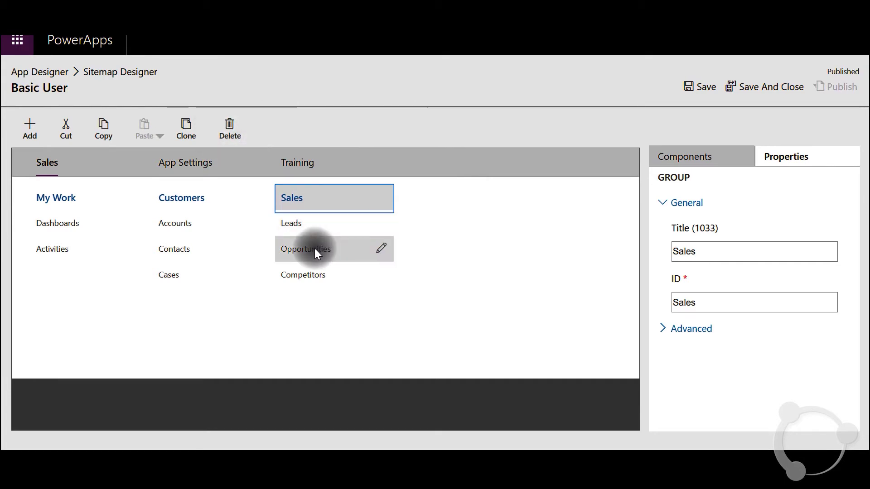
{"action": "left_click_drag", "start_coordinate": [315, 248], "coordinate": [198, 284]}
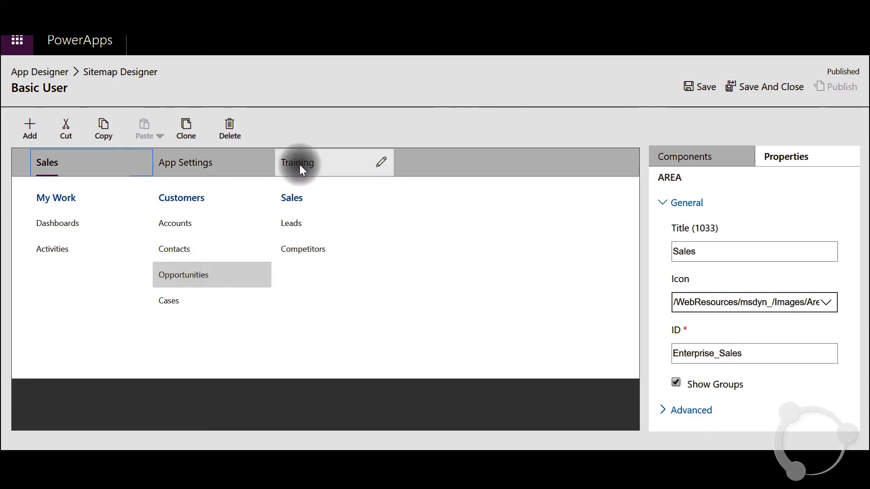
{"action": "left_click", "coordinate": [297, 199]}
{"action": "left_click", "coordinate": [229, 127]}
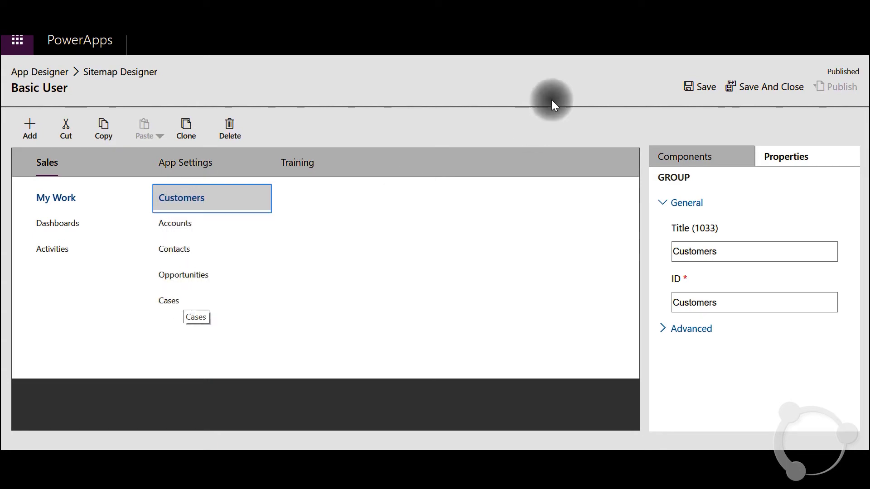
Step: Save and publish the Basic User site map, then return to the App Designer canvas
{"action": "left_click", "coordinate": [702, 88]}
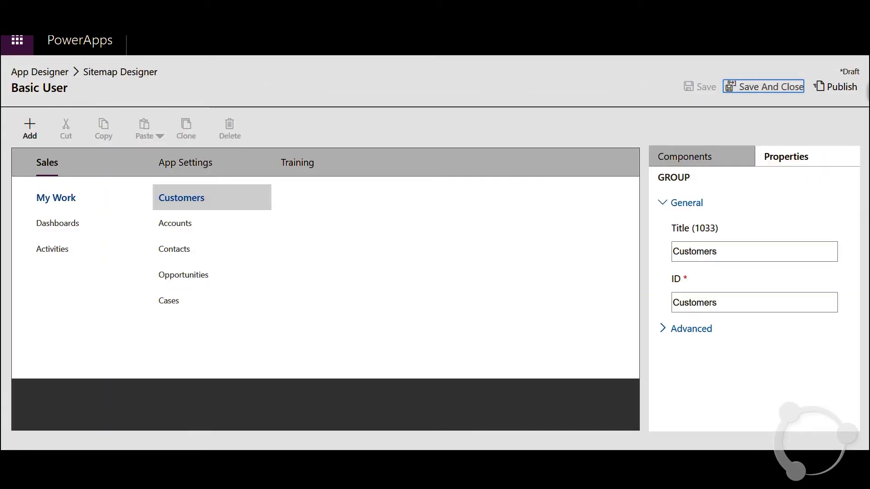
{"action": "left_click", "coordinate": [839, 88]}
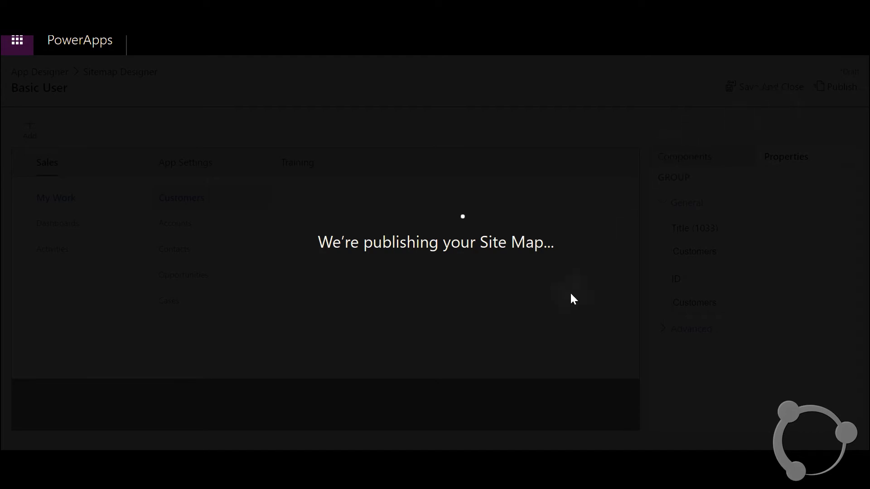
{"action": "left_click", "coordinate": [521, 240]}
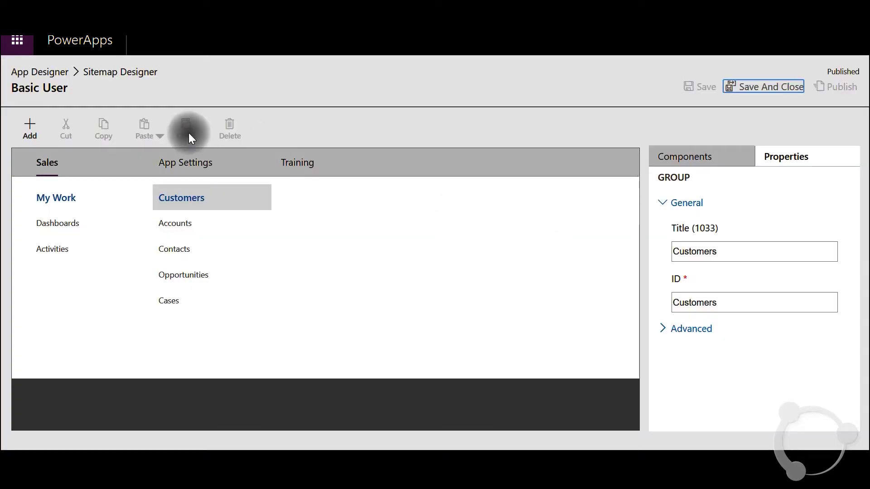
{"action": "left_click", "coordinate": [36, 75]}
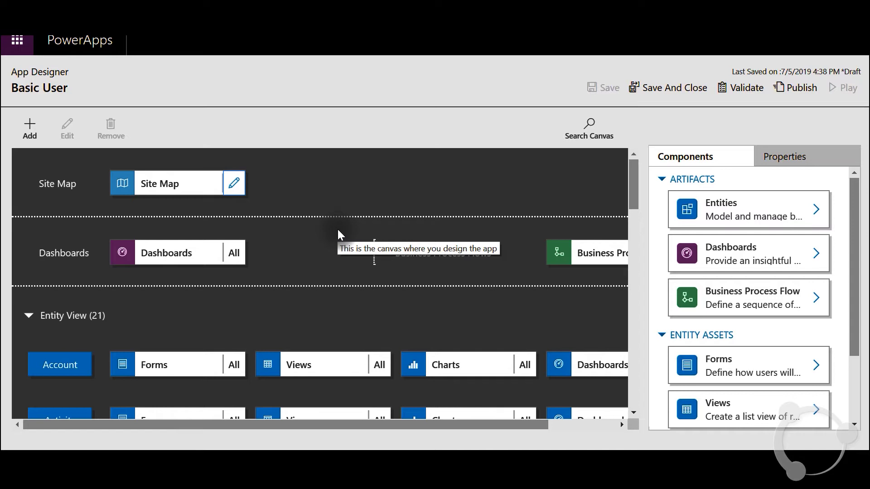
{"action": "scroll", "coordinate": [338, 229], "scroll_direction": "down", "scroll_amount": 2}
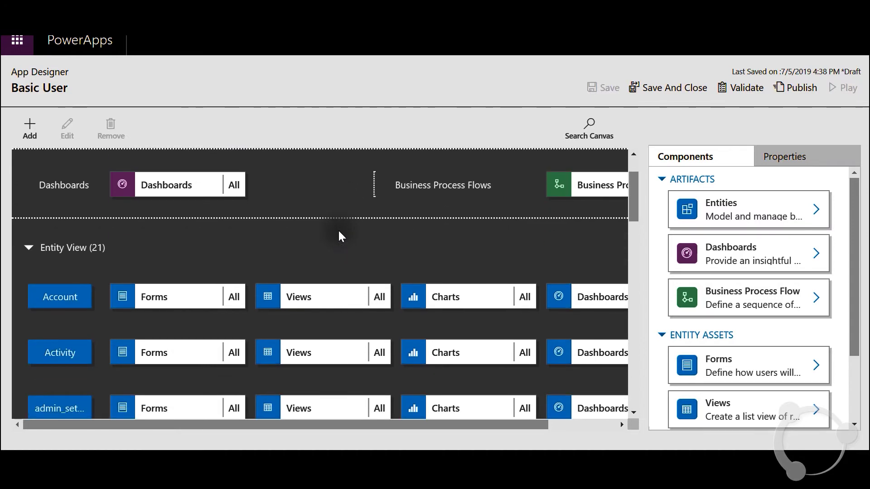
Step: Limit Account views to Active Accounts, All Accounts, Inactive Accounts and Prospects, and save
{"action": "scroll", "coordinate": [341, 236], "scroll_direction": "down", "scroll_amount": 2}
{"action": "left_click", "coordinate": [321, 236]}
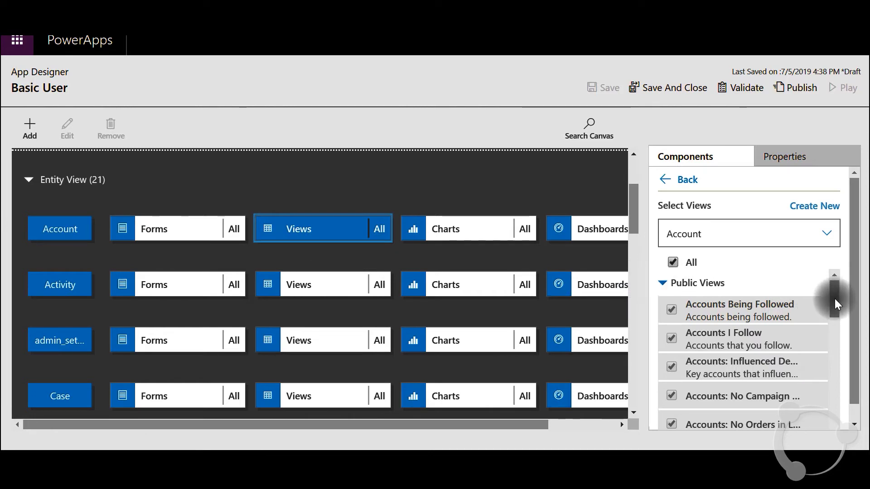
{"action": "left_click_drag", "start_coordinate": [835, 298], "coordinate": [834, 276]}
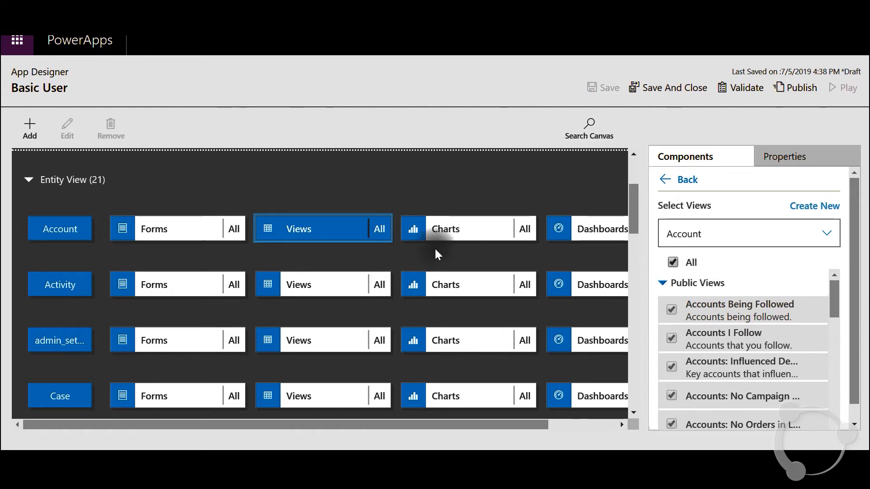
{"action": "left_click", "coordinate": [671, 264]}
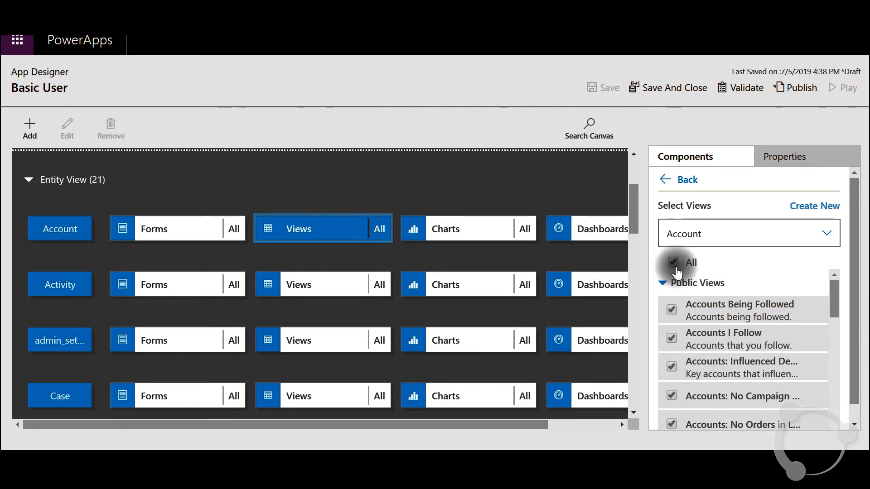
{"action": "scroll", "coordinate": [799, 344], "scroll_direction": "down", "scroll_amount": 4}
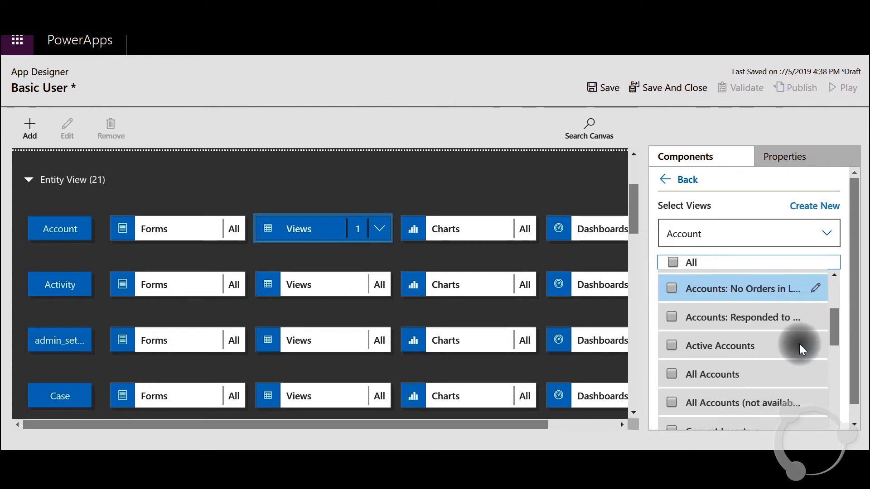
{"action": "left_click", "coordinate": [670, 346]}
{"action": "left_click", "coordinate": [672, 375]}
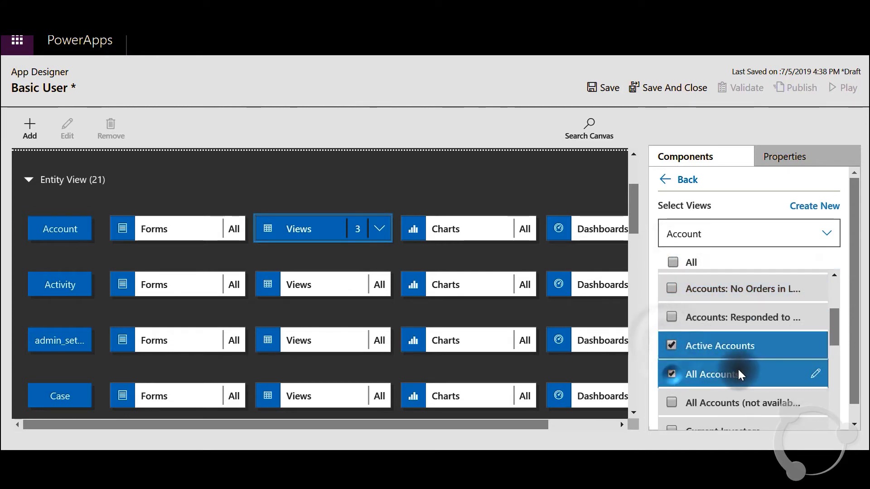
{"action": "scroll", "coordinate": [773, 369], "scroll_direction": "down", "scroll_amount": 7}
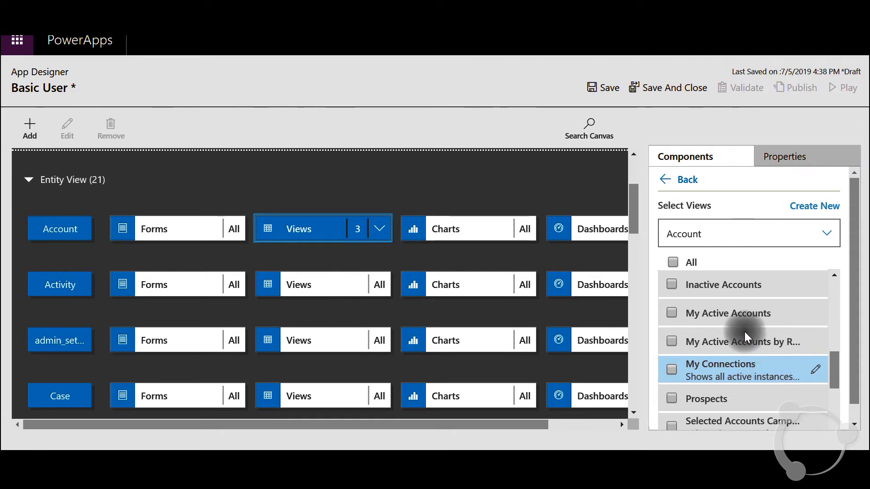
{"action": "left_click", "coordinate": [672, 285]}
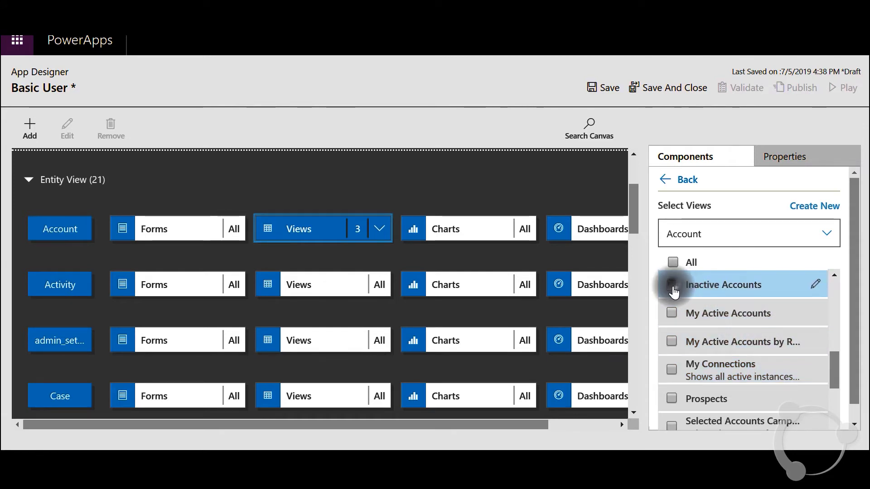
{"action": "left_click", "coordinate": [671, 399]}
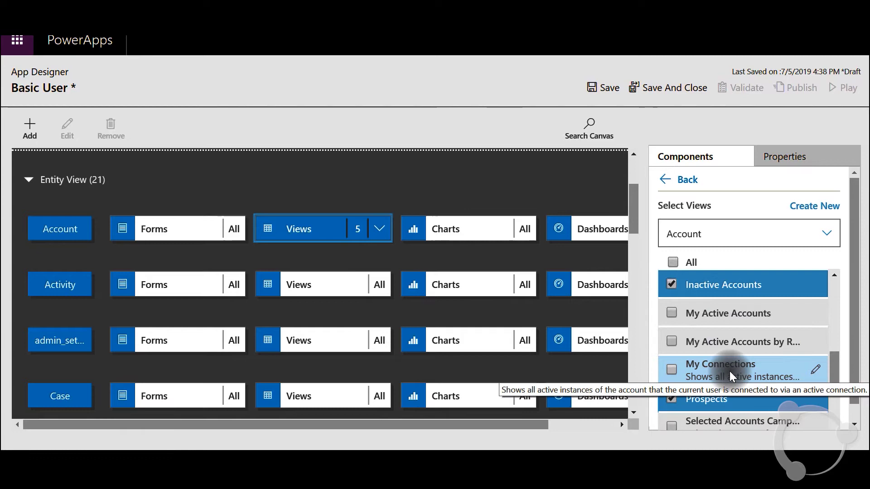
{"action": "left_click", "coordinate": [607, 88]}
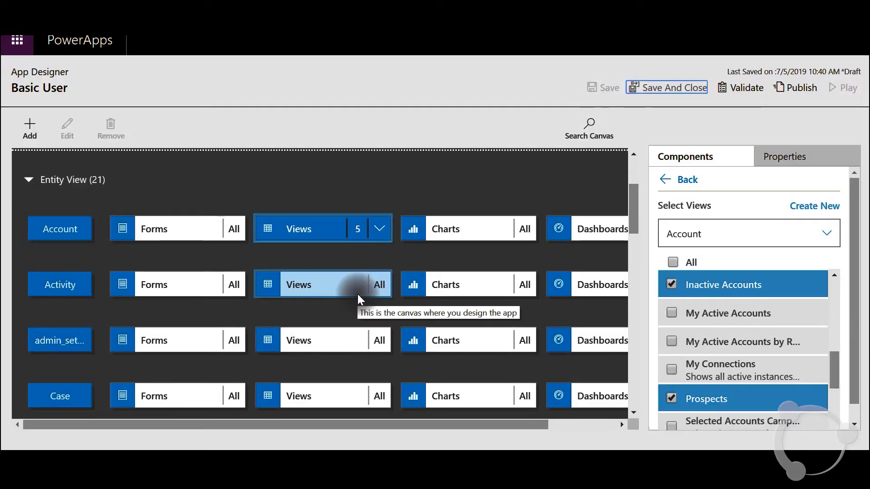
{"action": "scroll", "coordinate": [358, 294], "scroll_direction": "up", "scroll_amount": 3}
Step: Clear the dashboards, select Sales, Sales Overview and Sales Activity Dashboards, and save
{"action": "left_click", "coordinate": [188, 259]}
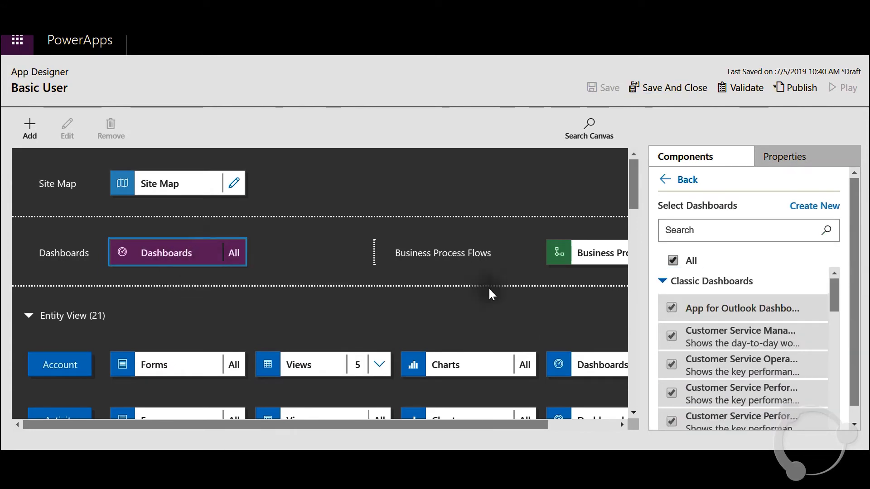
{"action": "left_click", "coordinate": [672, 262]}
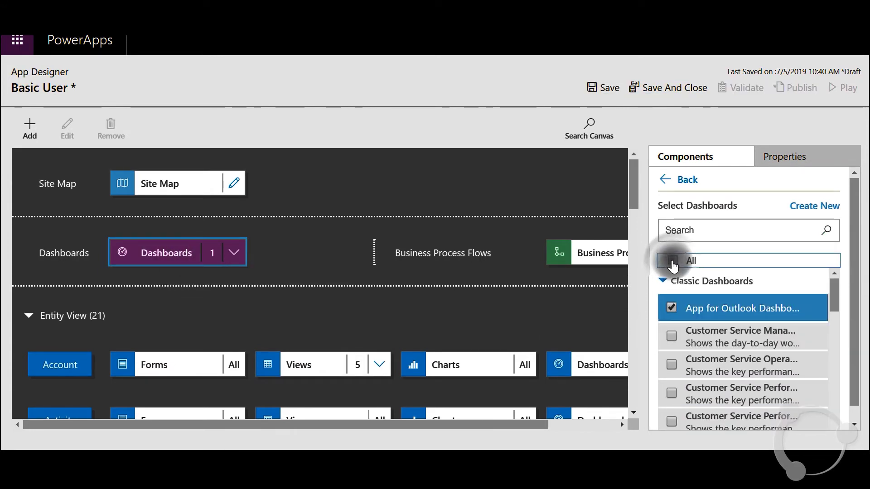
{"action": "scroll", "coordinate": [826, 340], "scroll_direction": "down", "scroll_amount": 5}
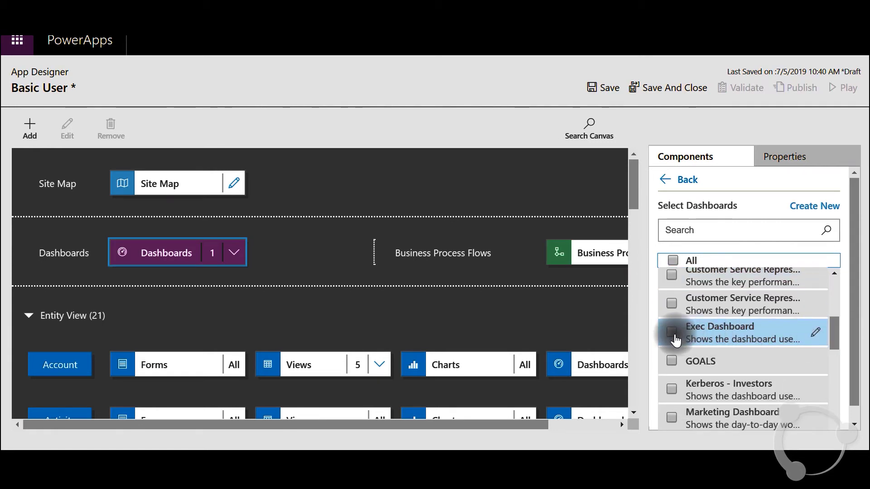
{"action": "scroll", "coordinate": [734, 357], "scroll_direction": "down", "scroll_amount": 5}
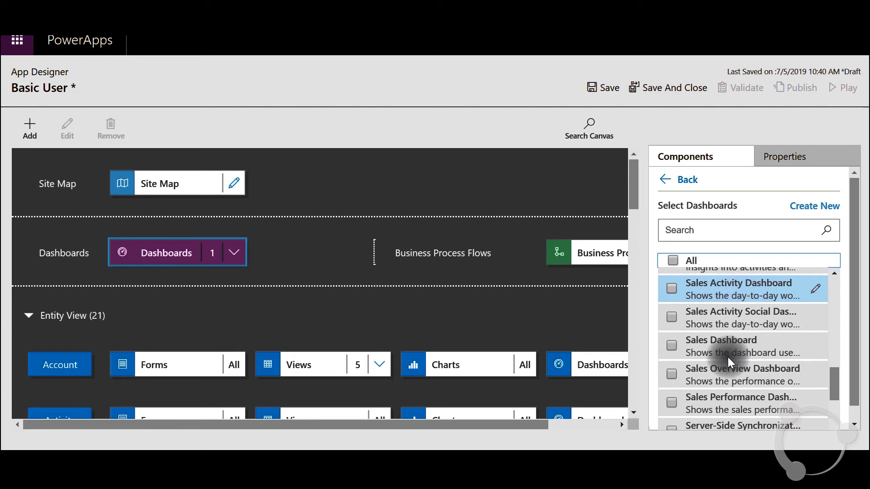
{"action": "left_click", "coordinate": [673, 346]}
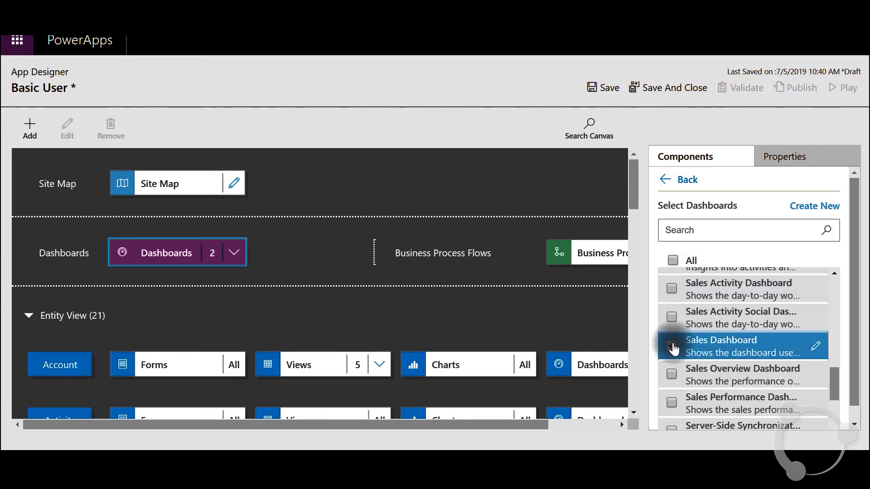
{"action": "left_click", "coordinate": [672, 374]}
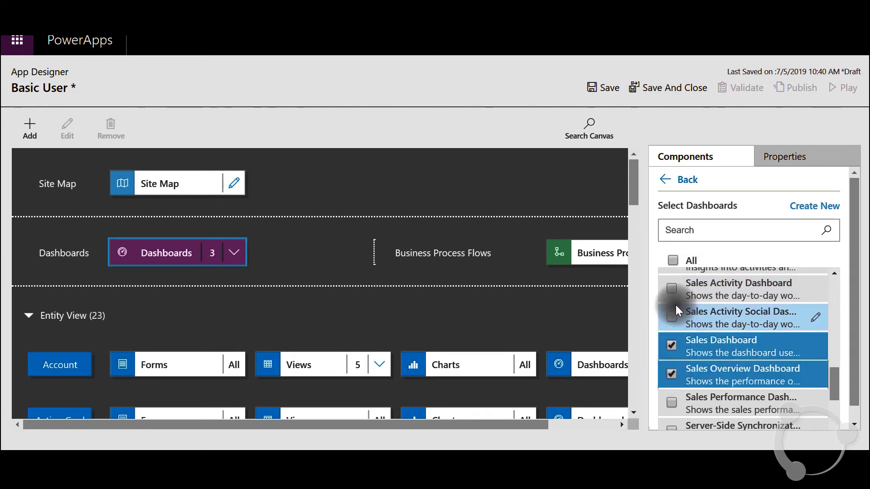
{"action": "left_click", "coordinate": [673, 292]}
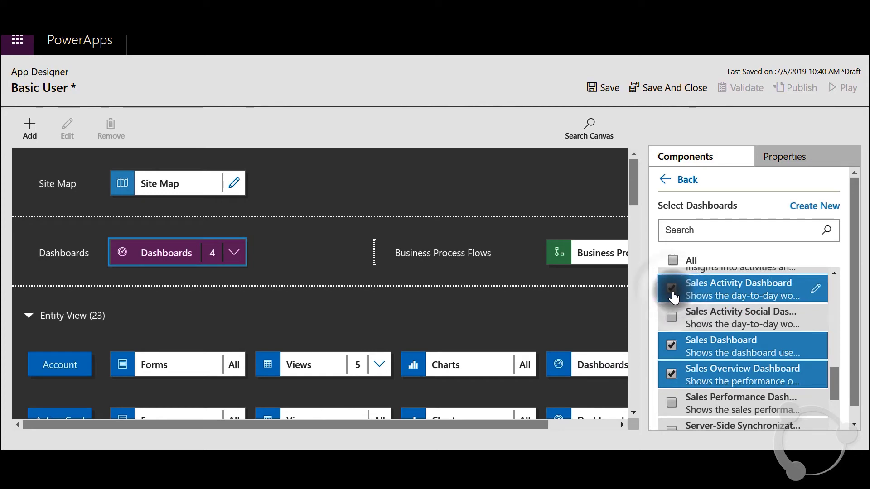
{"action": "left_click", "coordinate": [615, 92]}
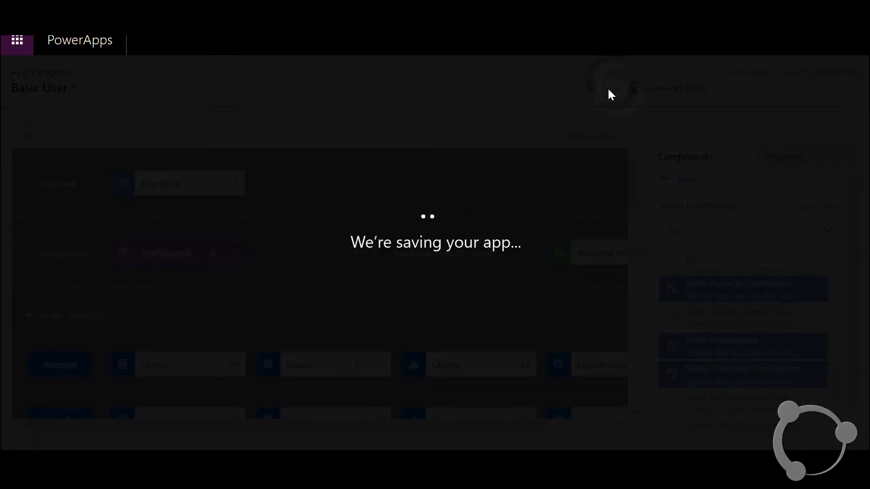
Step: Restrict Opportunity views to All, Closed, Won and Open Opportunities
{"action": "scroll", "coordinate": [278, 313], "scroll_direction": "down", "scroll_amount": 3}
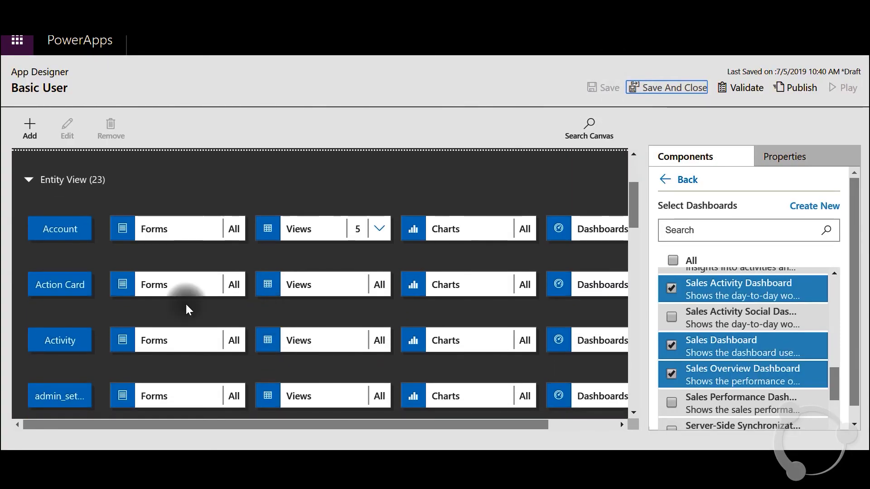
{"action": "scroll", "coordinate": [116, 352], "scroll_direction": "down", "scroll_amount": 12}
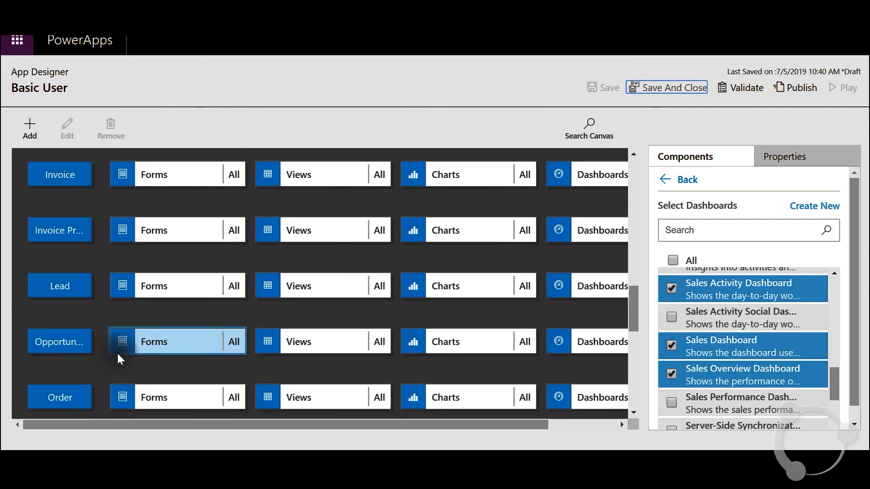
{"action": "scroll", "coordinate": [117, 352], "scroll_direction": "up", "scroll_amount": 10}
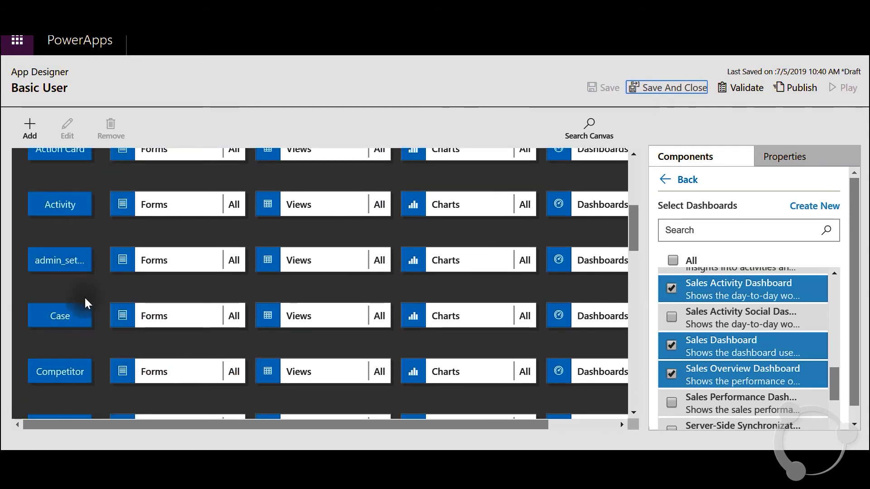
{"action": "scroll", "coordinate": [85, 299], "scroll_direction": "up", "scroll_amount": 5}
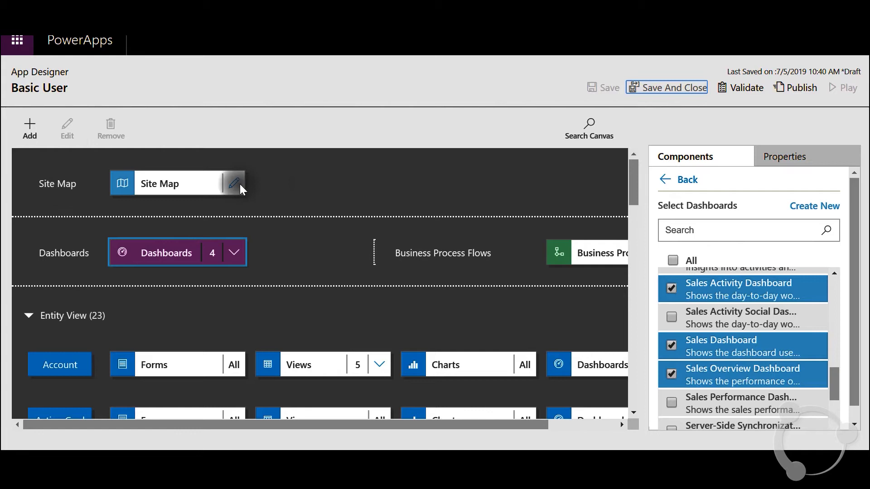
{"action": "scroll", "coordinate": [173, 256], "scroll_direction": "down", "scroll_amount": 3}
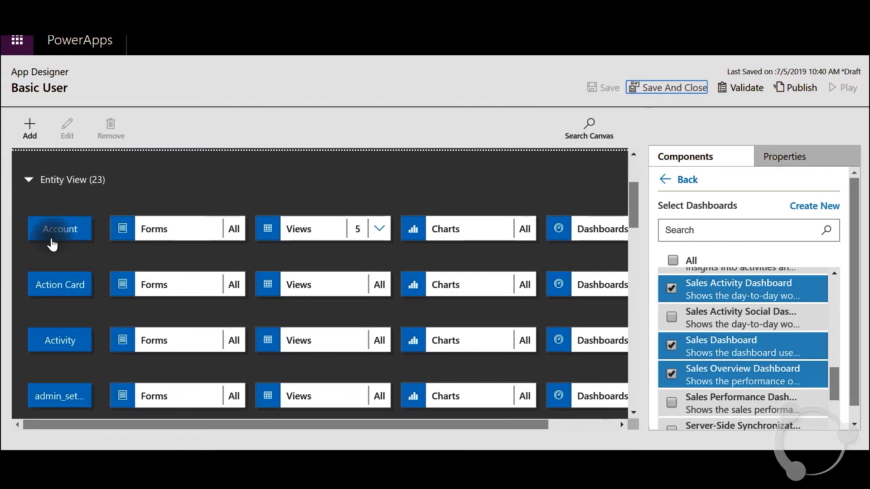
{"action": "left_click", "coordinate": [137, 232]}
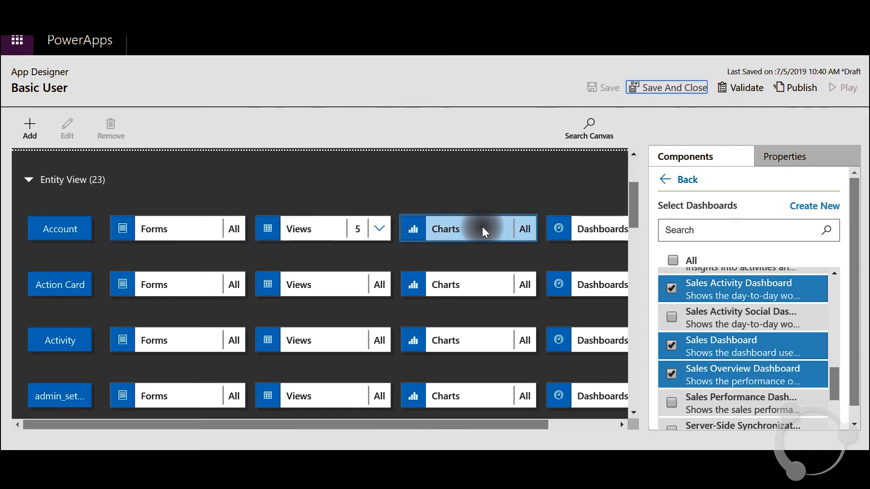
{"action": "scroll", "coordinate": [372, 278], "scroll_direction": "down", "scroll_amount": 9}
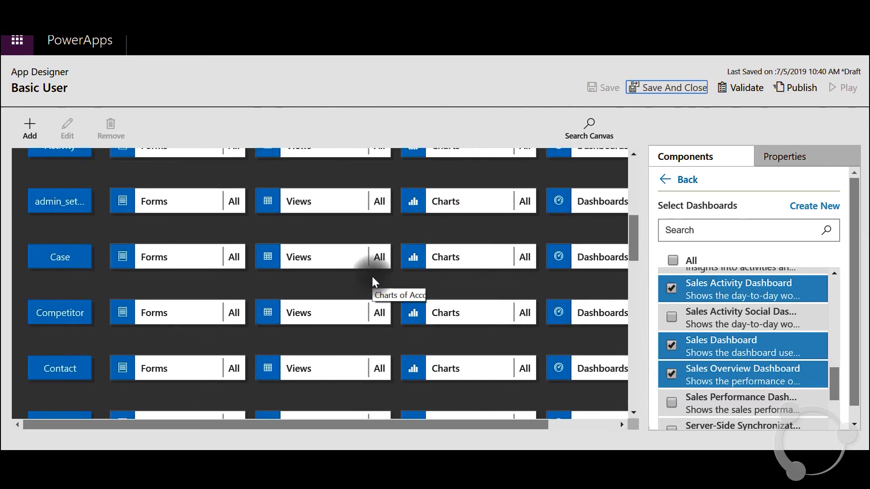
{"action": "scroll", "coordinate": [373, 279], "scroll_direction": "down", "scroll_amount": 10}
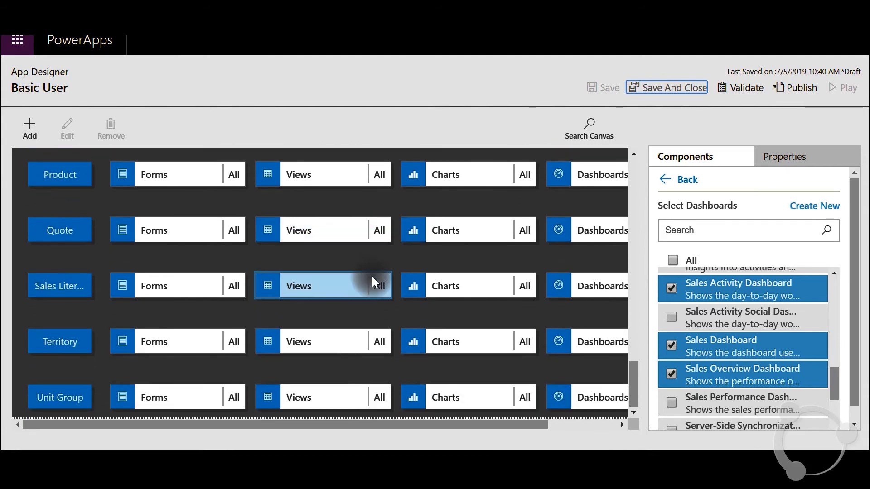
{"action": "scroll", "coordinate": [373, 282], "scroll_direction": "up", "scroll_amount": 8}
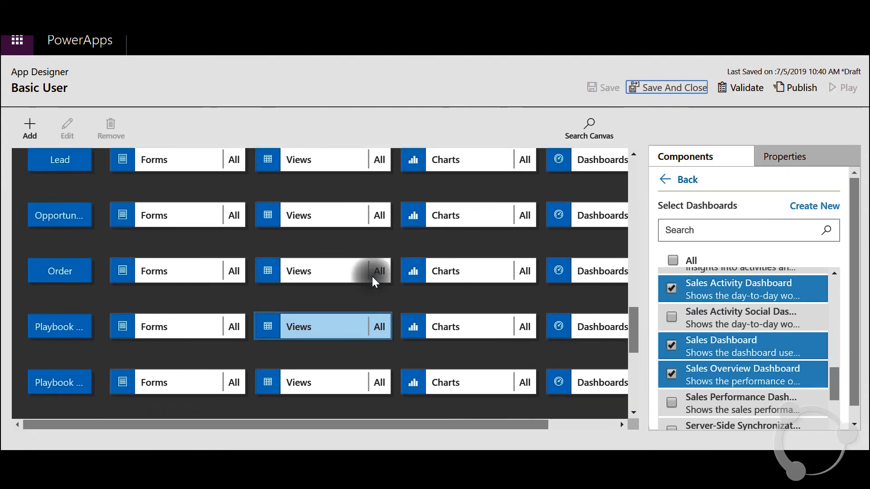
{"action": "left_click", "coordinate": [308, 233]}
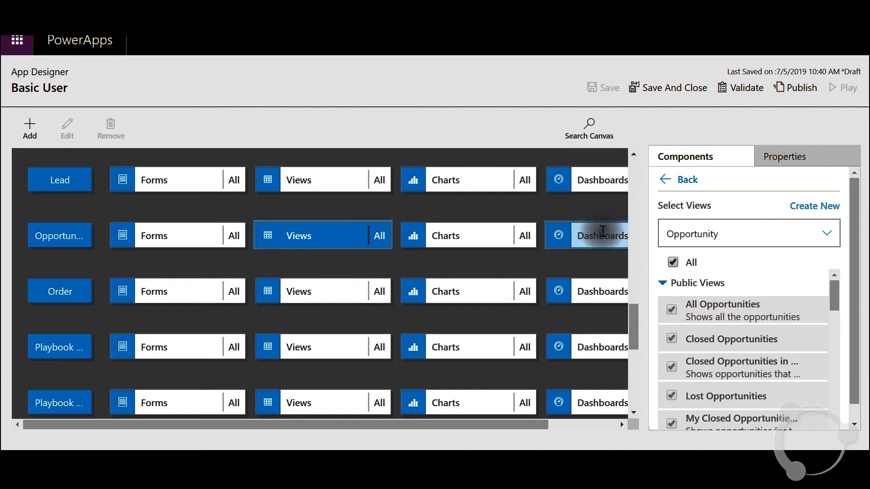
{"action": "left_click", "coordinate": [672, 264]}
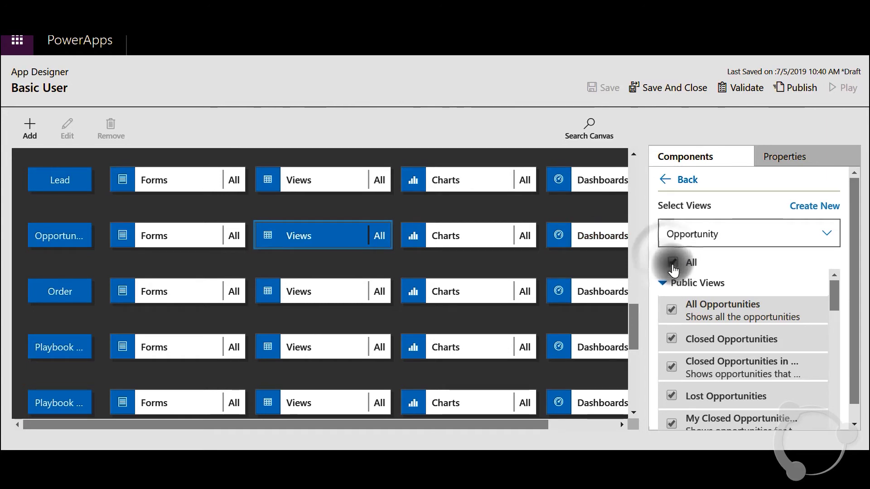
{"action": "left_click", "coordinate": [734, 307]}
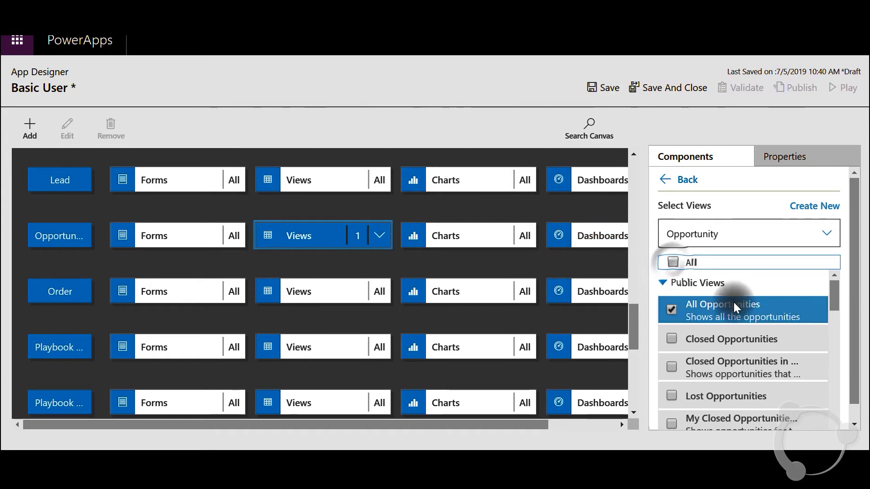
{"action": "left_click", "coordinate": [673, 340]}
{"action": "scroll", "coordinate": [711, 348], "scroll_direction": "down", "scroll_amount": 5}
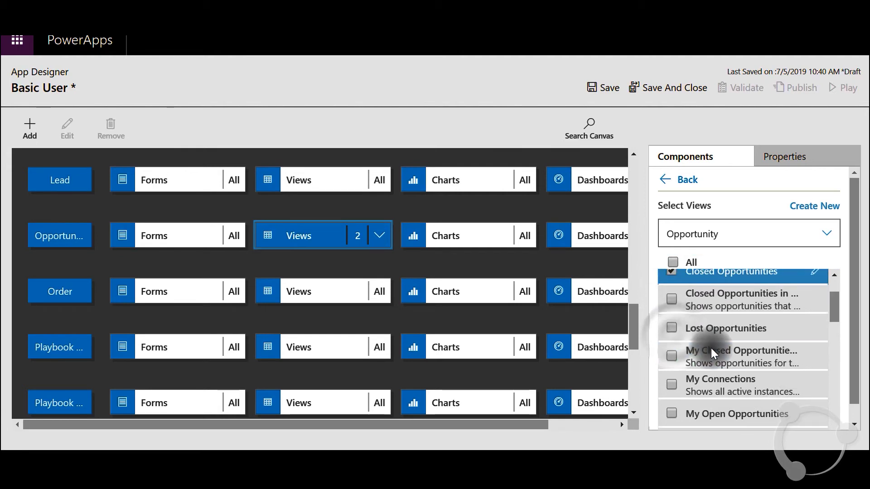
{"action": "scroll", "coordinate": [711, 354], "scroll_direction": "down", "scroll_amount": 15}
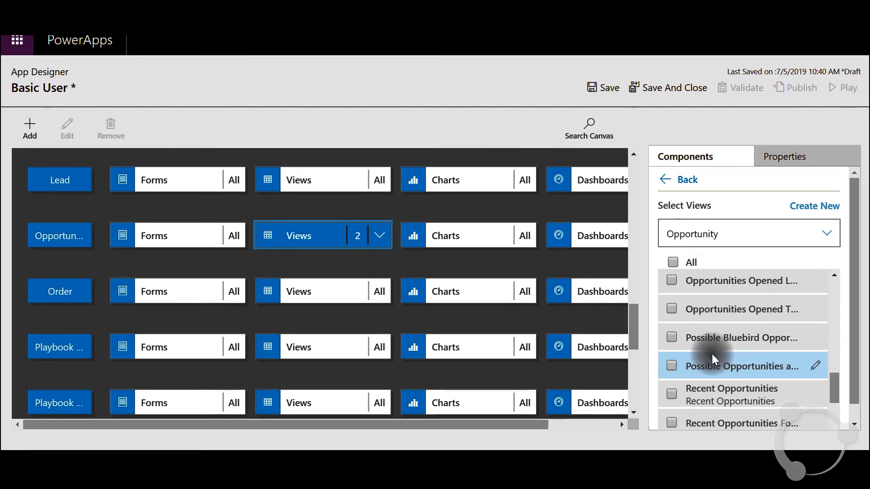
{"action": "scroll", "coordinate": [699, 343], "scroll_direction": "up", "scroll_amount": 3}
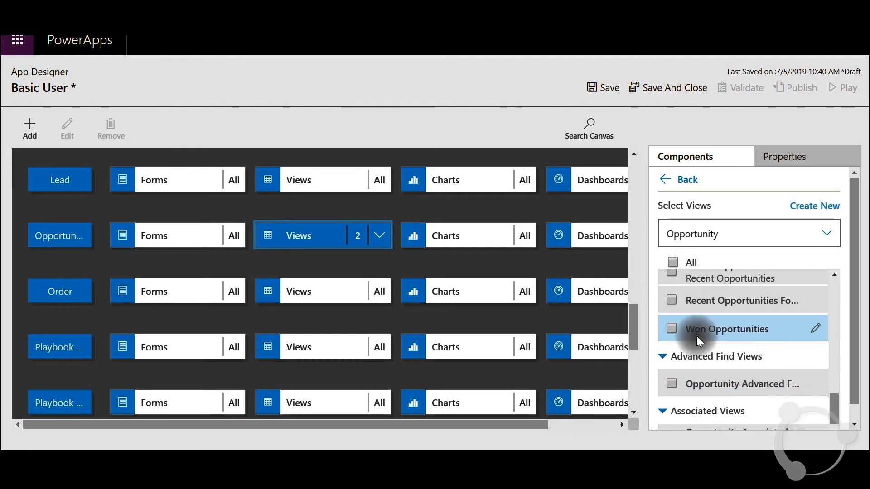
{"action": "left_click", "coordinate": [673, 331]}
{"action": "scroll", "coordinate": [693, 353], "scroll_direction": "up", "scroll_amount": 3}
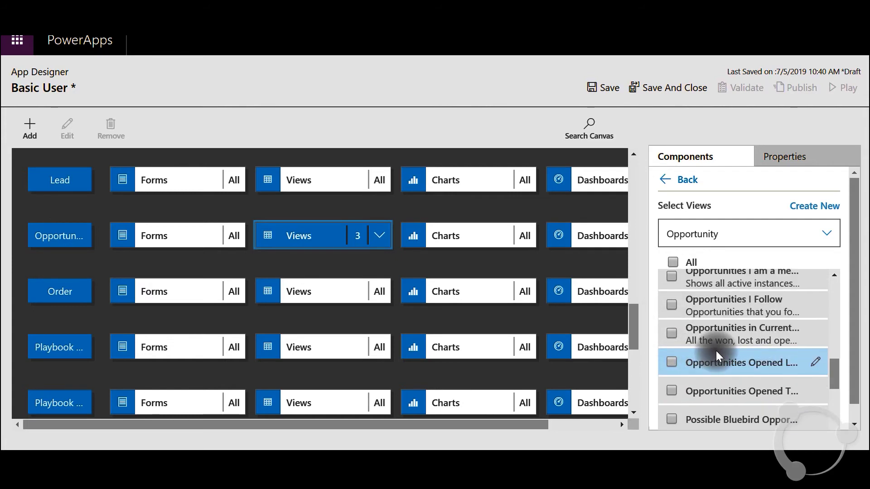
{"action": "scroll", "coordinate": [716, 351], "scroll_direction": "up", "scroll_amount": 4}
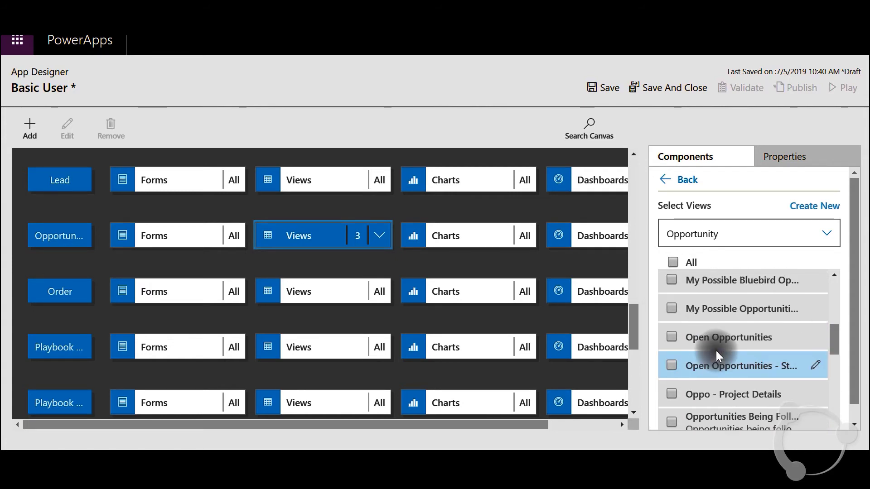
{"action": "left_click", "coordinate": [671, 336]}
Step: Save, publish and close the Basic User app
{"action": "left_click", "coordinate": [605, 86]}
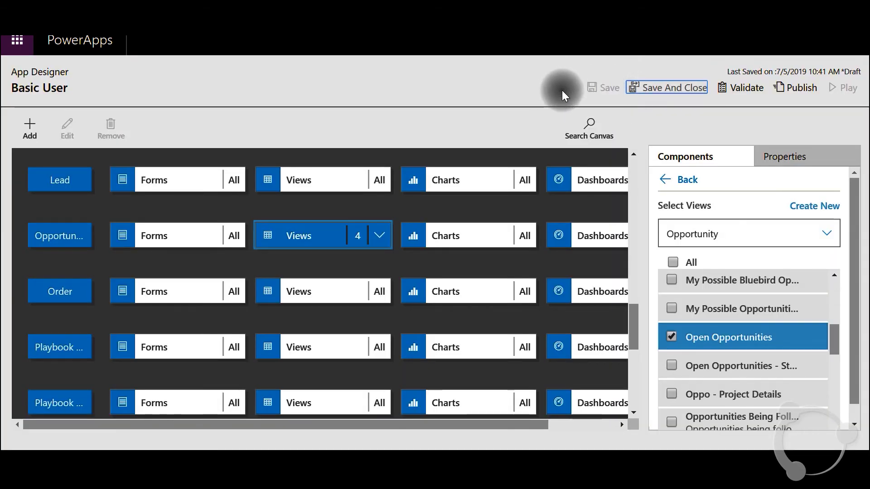
{"action": "left_click", "coordinate": [799, 96]}
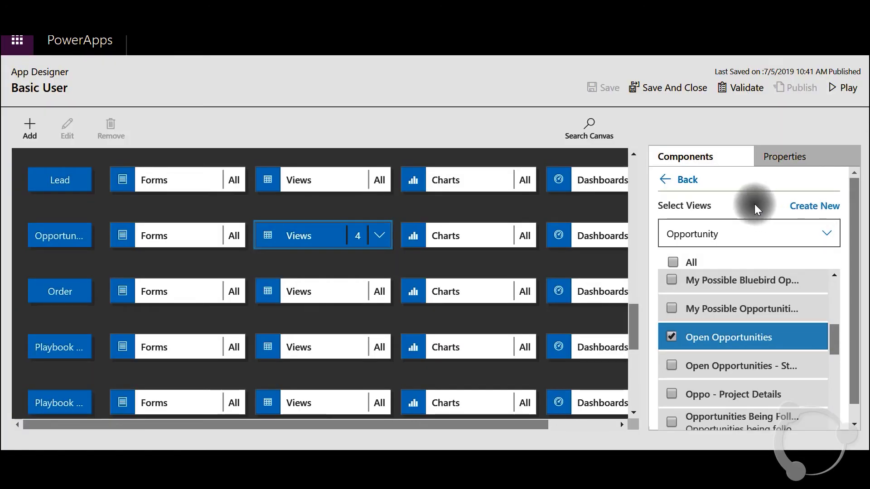
{"action": "left_click", "coordinate": [677, 96]}
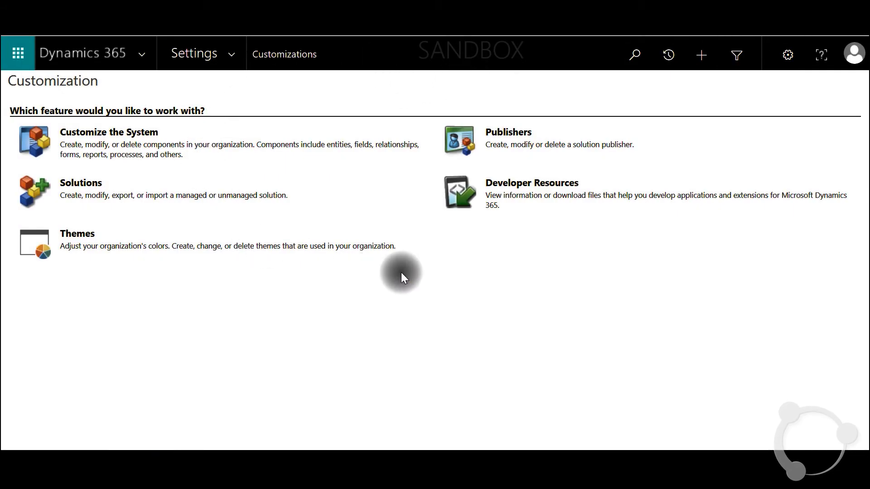
Step: Open My Apps from Settings to see the nine published apps, including Basic User
{"action": "left_click", "coordinate": [235, 59]}
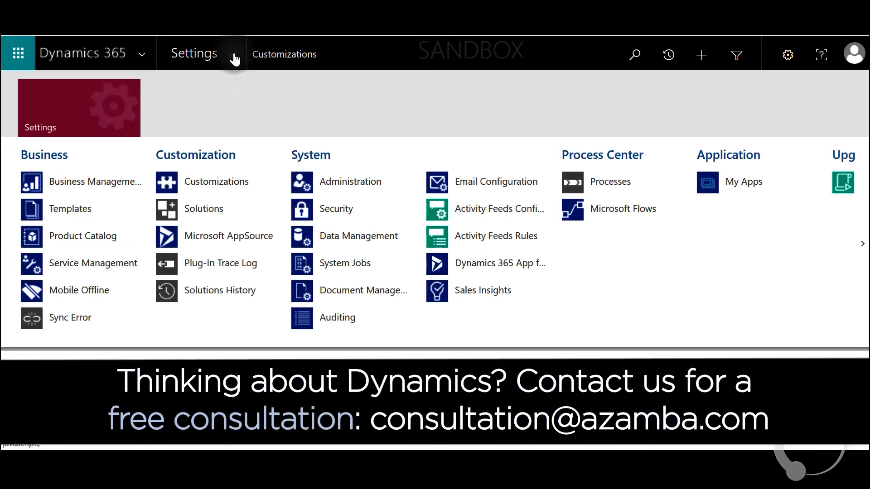
{"action": "left_click", "coordinate": [738, 186]}
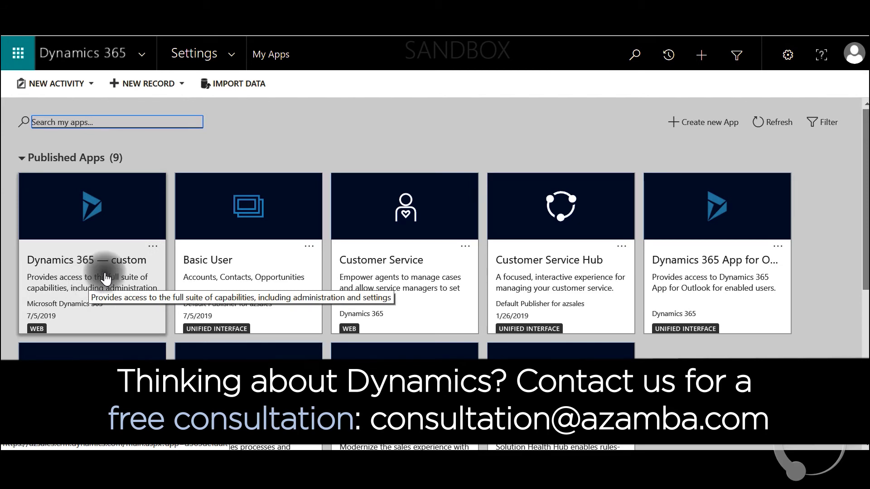
{"action": "scroll", "coordinate": [727, 355], "scroll_direction": "down", "scroll_amount": 2}
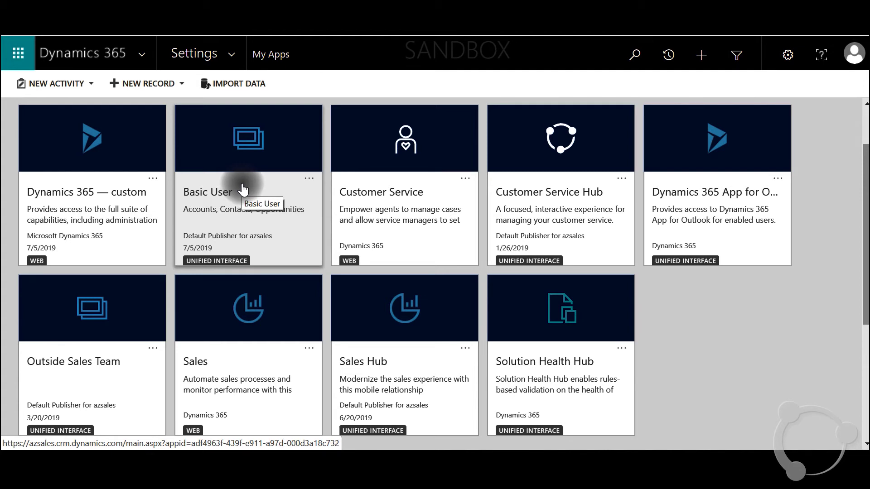
Step: In Basic User's Manage Roles, tick Salesperson and Sales Manager and save
{"action": "left_click", "coordinate": [307, 184]}
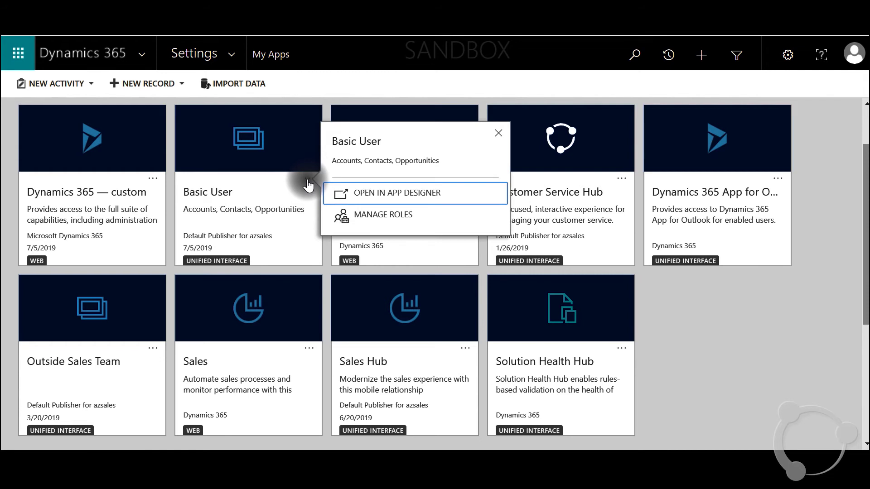
{"action": "left_click", "coordinate": [373, 221]}
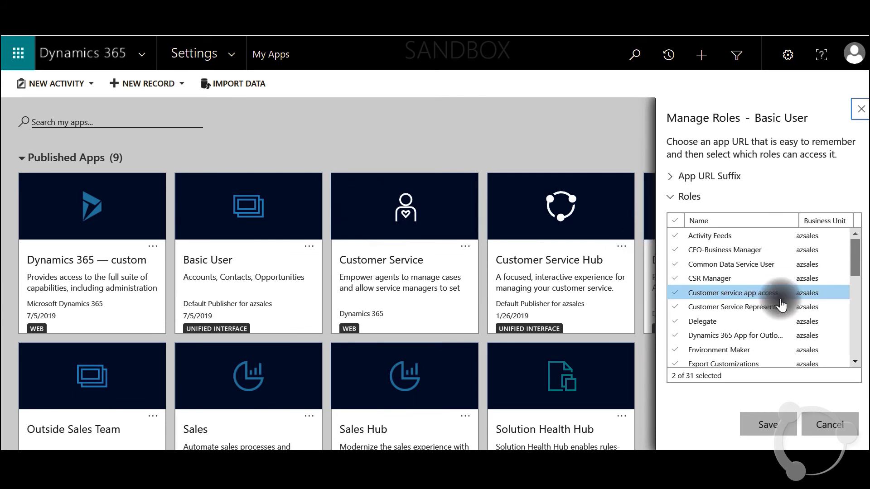
{"action": "left_click_drag", "start_coordinate": [856, 258], "coordinate": [857, 347]}
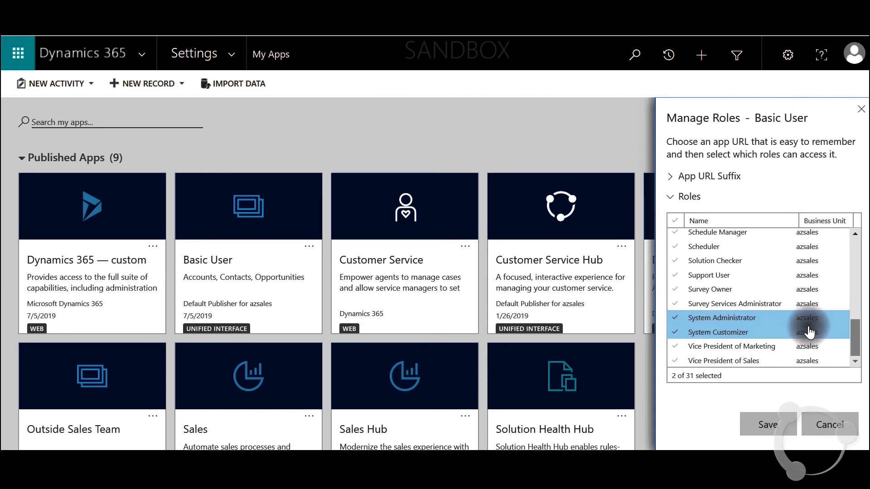
{"action": "scroll", "coordinate": [811, 329], "scroll_direction": "up", "scroll_amount": 1}
{"action": "scroll", "coordinate": [812, 325], "scroll_direction": "up", "scroll_amount": 5}
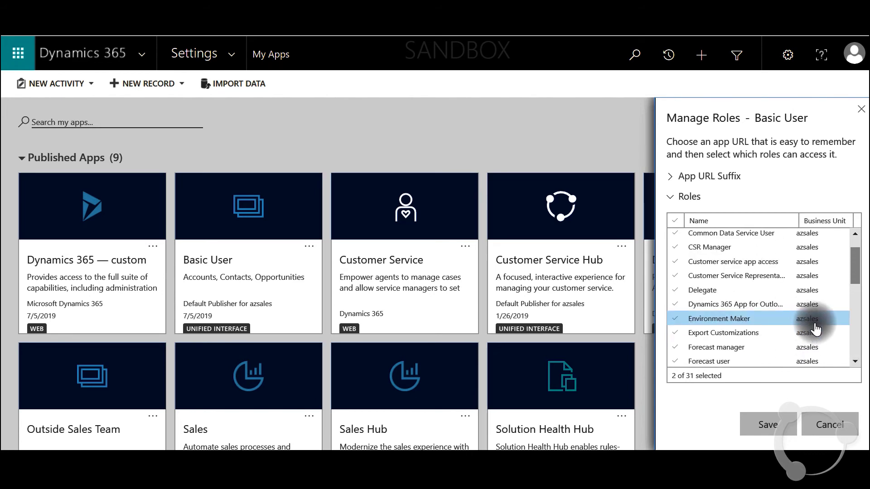
{"action": "scroll", "coordinate": [818, 322], "scroll_direction": "down", "scroll_amount": 2}
{"action": "scroll", "coordinate": [852, 295], "scroll_direction": "down", "scroll_amount": 2}
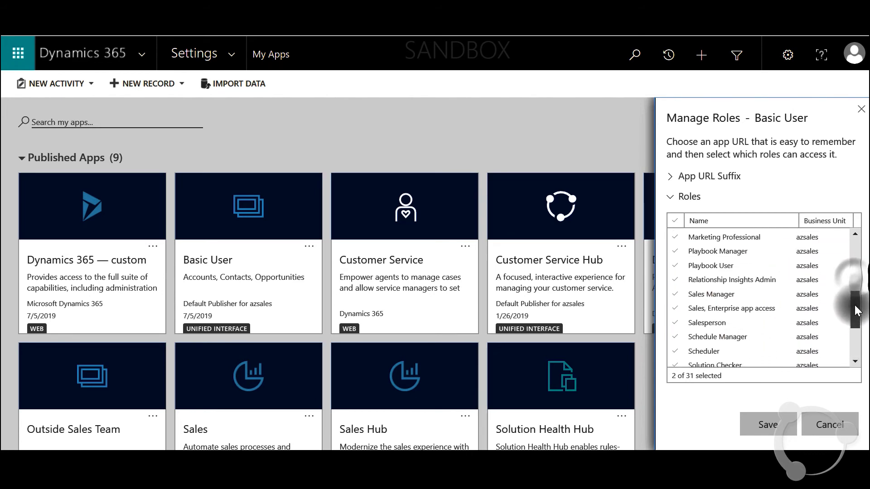
{"action": "left_click", "coordinate": [675, 320]}
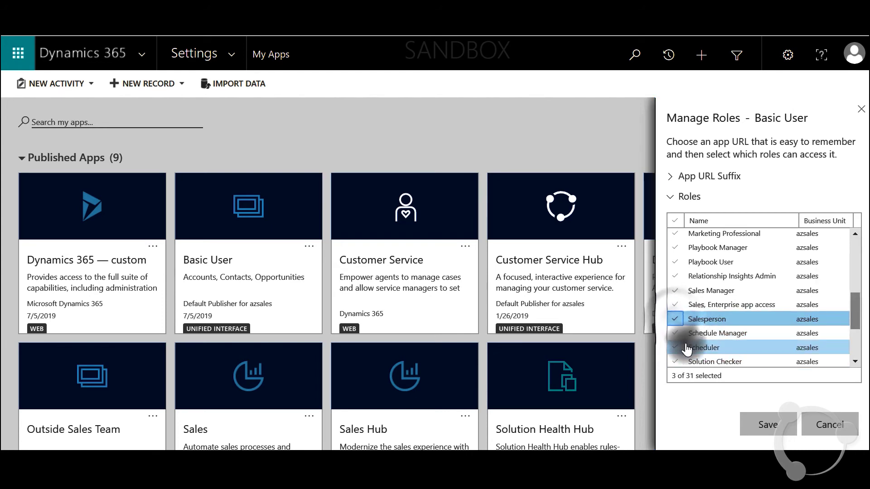
{"action": "left_click", "coordinate": [675, 290]}
{"action": "scroll", "coordinate": [676, 298], "scroll_direction": "up", "scroll_amount": 2}
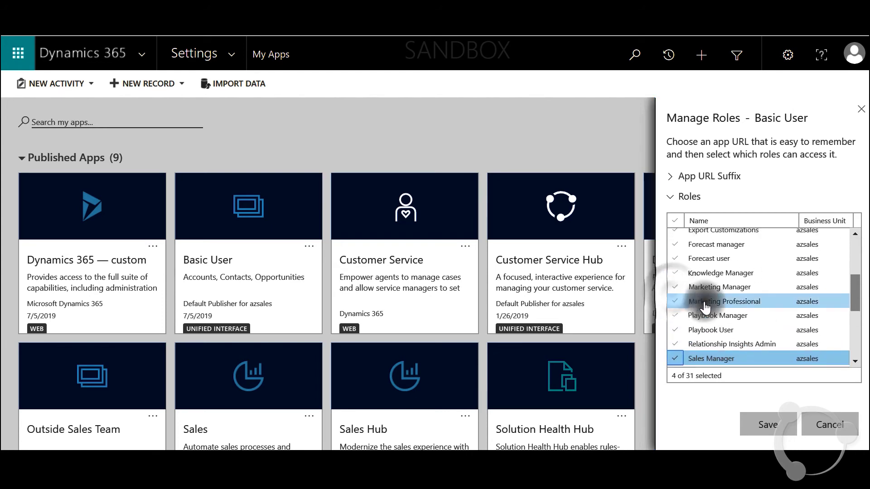
{"action": "left_click", "coordinate": [774, 428]}
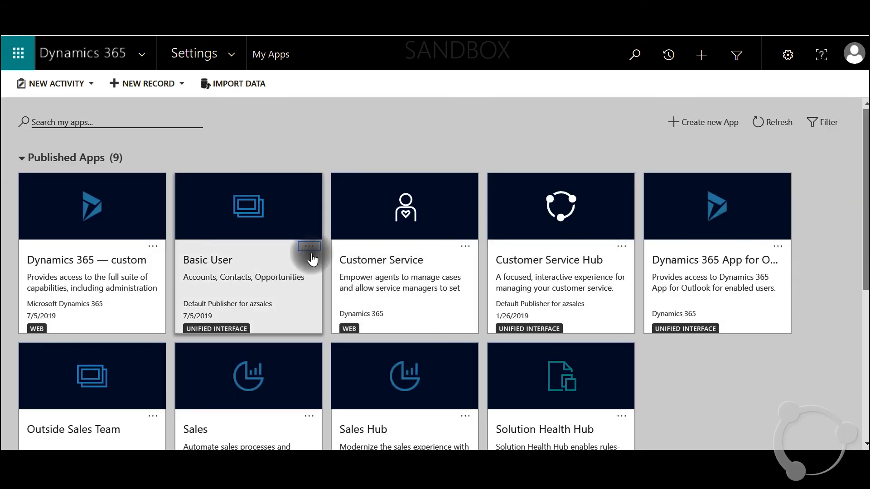
Step: Enter 'Basic' as the Basic User app's URL suffix under Manage Roles and save
{"action": "left_click", "coordinate": [308, 247]}
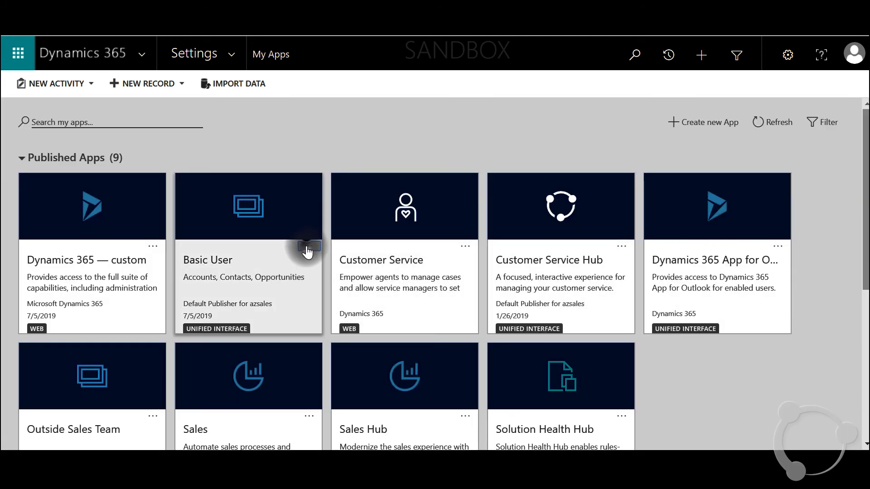
{"action": "left_click", "coordinate": [359, 285]}
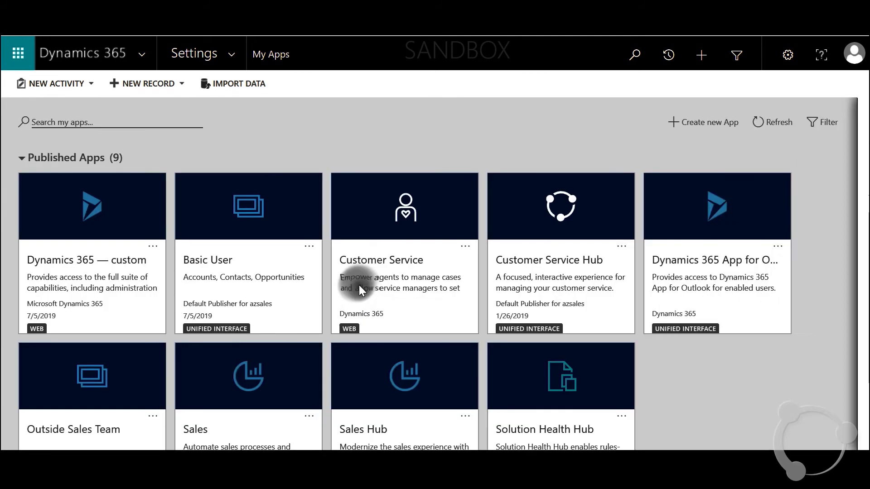
{"action": "left_click", "coordinate": [676, 177]}
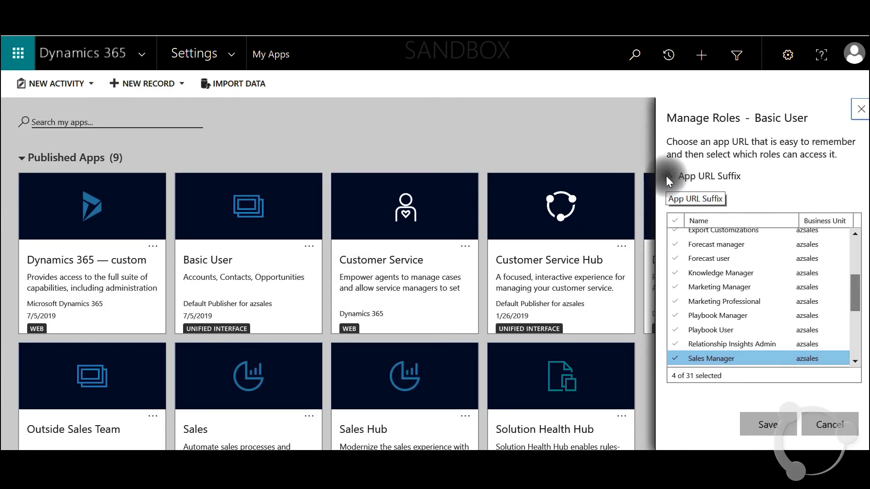
{"action": "left_click", "coordinate": [667, 176]}
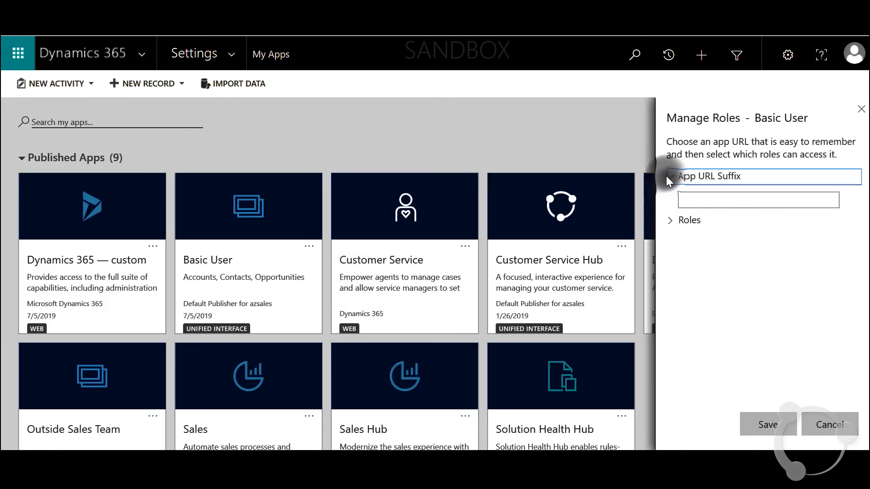
{"action": "left_click", "coordinate": [701, 198]}
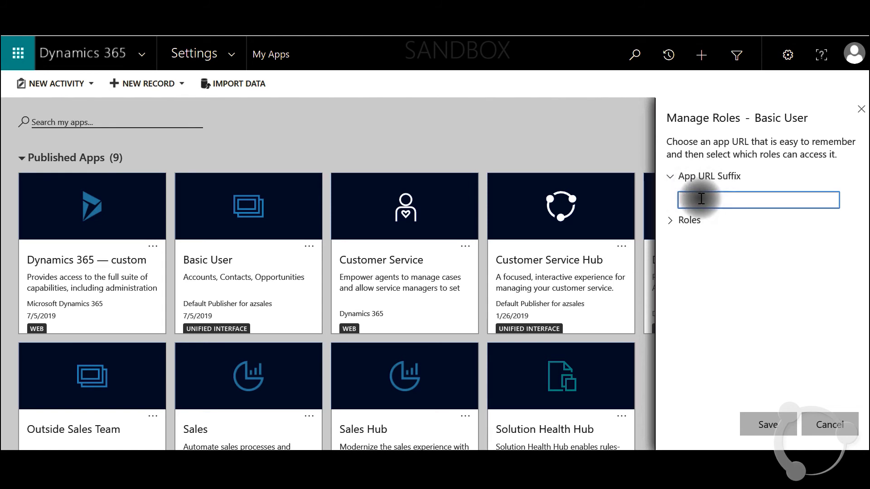
{"action": "type", "text": "Basic"}
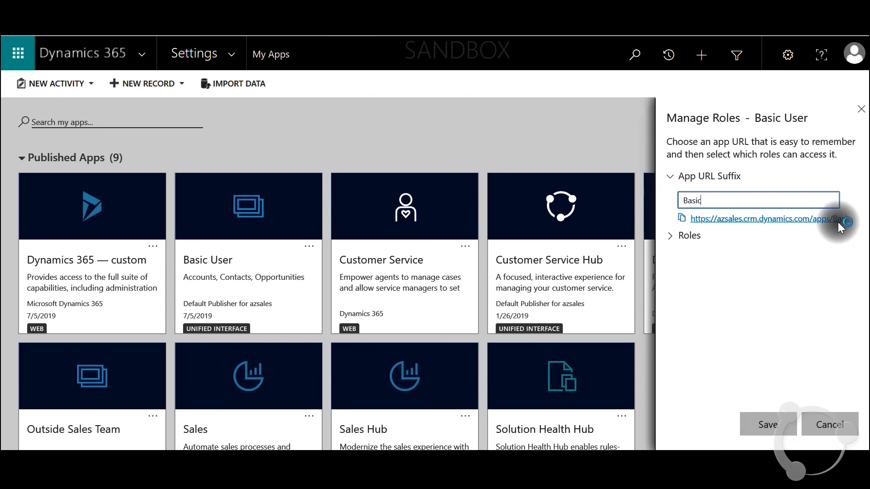
{"action": "left_click", "coordinate": [785, 434]}
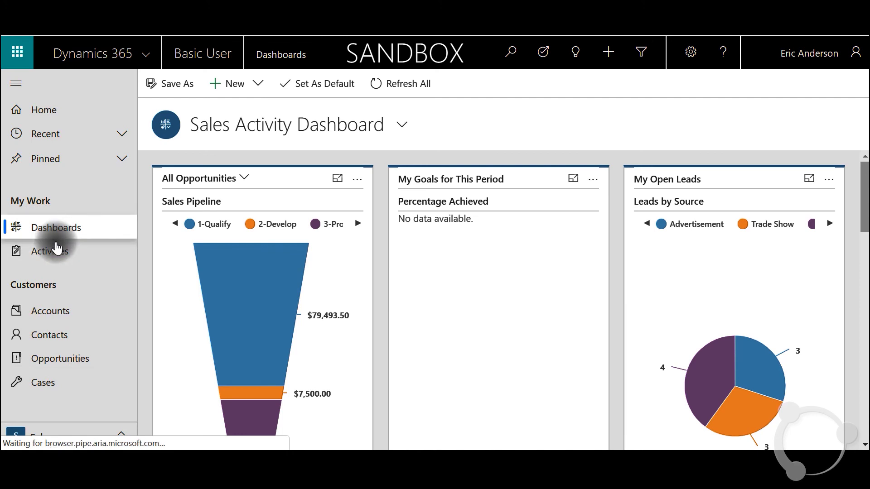
Step: Review the Basic User app's dashboard list and its account views, staying on Active Accounts
{"action": "left_click", "coordinate": [401, 125]}
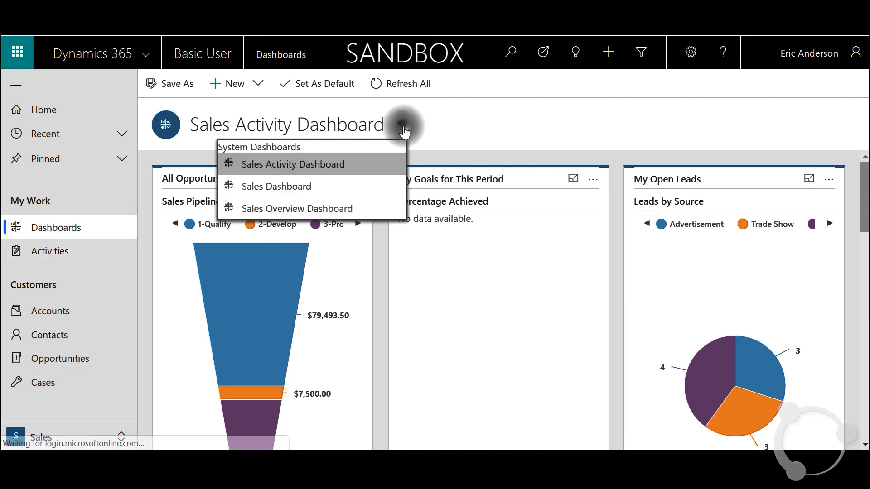
{"action": "left_click", "coordinate": [66, 311]}
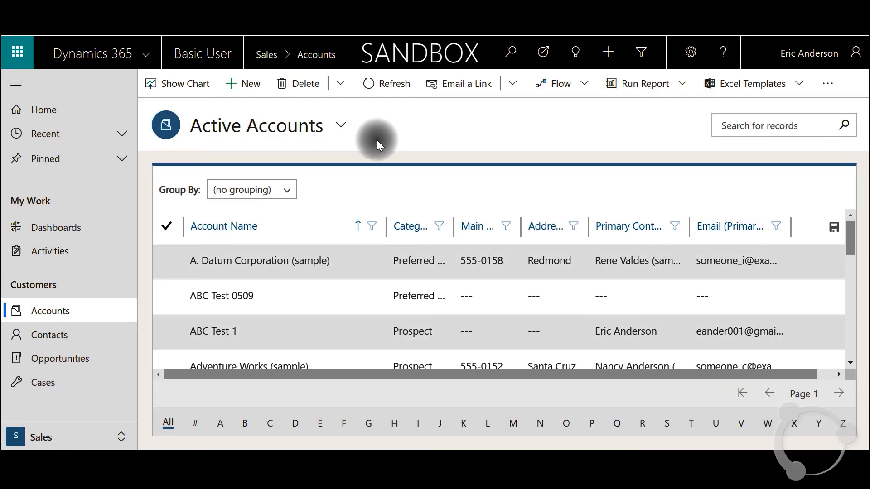
{"action": "left_click", "coordinate": [339, 126]}
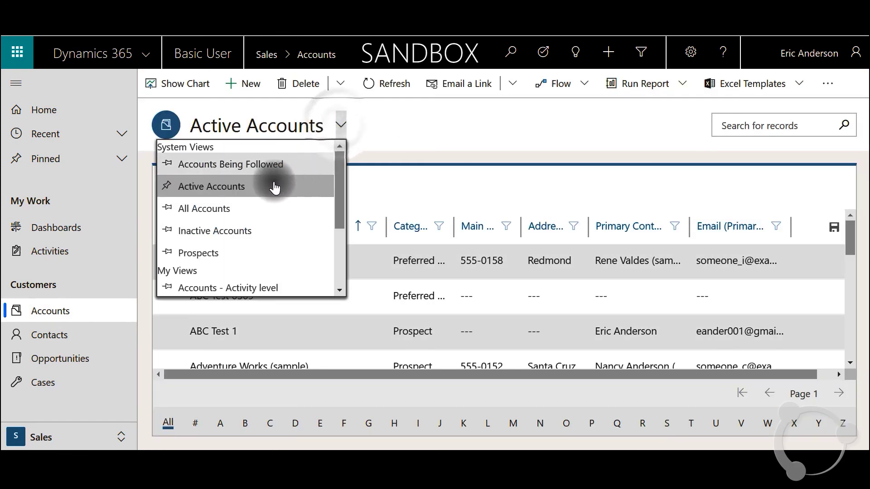
{"action": "left_click", "coordinate": [412, 137]}
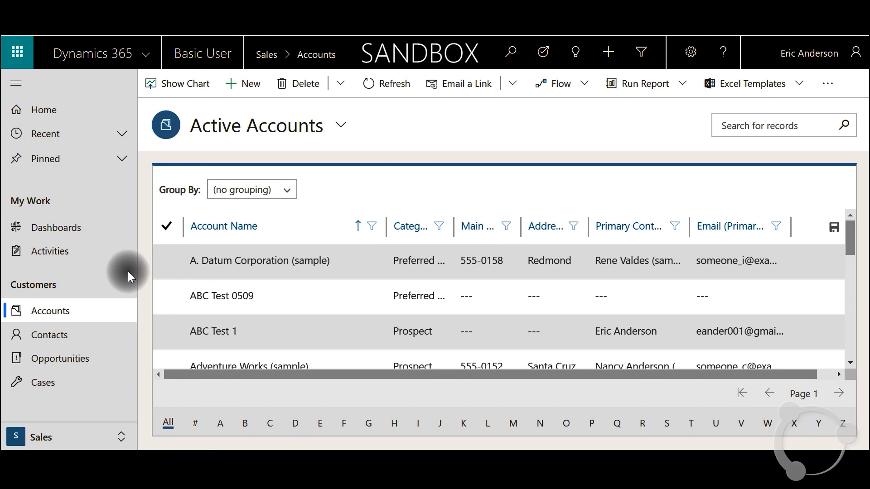
Step: Switch from Basic User to the Sales Hub app and load its Sales Overview Dashboard
{"action": "left_click", "coordinate": [146, 55]}
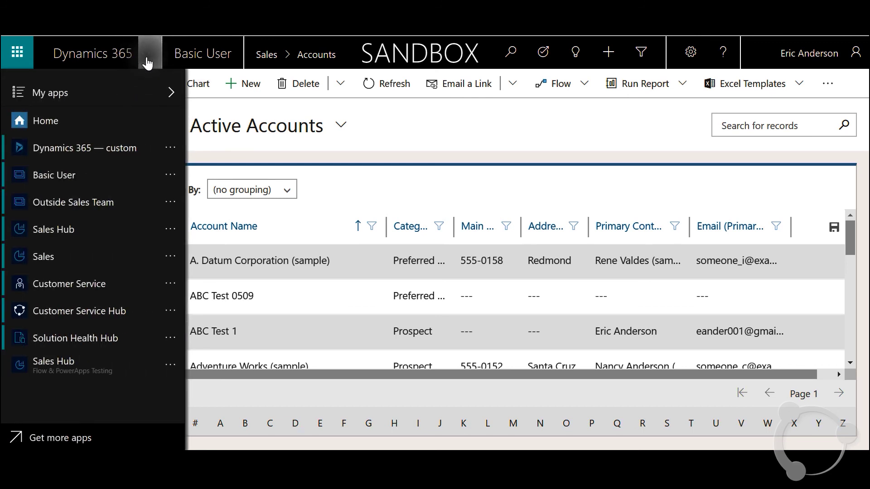
{"action": "left_click", "coordinate": [64, 232]}
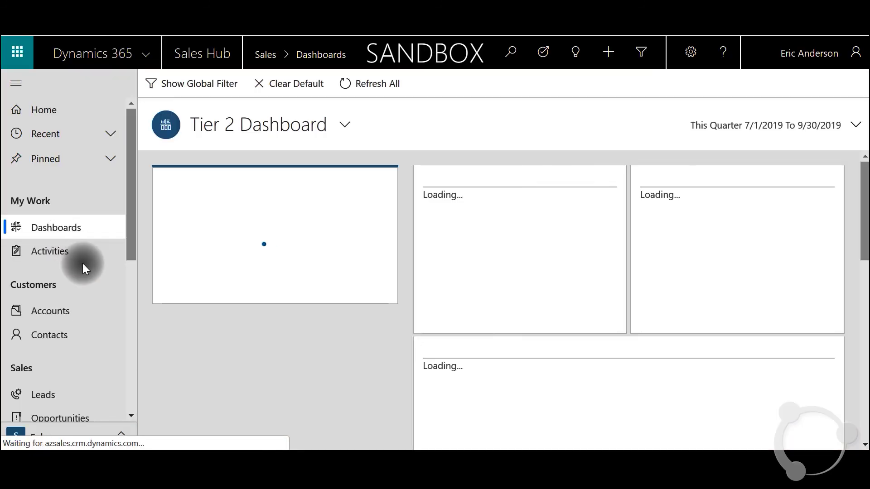
{"action": "scroll", "coordinate": [83, 269], "scroll_direction": "down", "scroll_amount": 2}
{"action": "scroll", "coordinate": [83, 269], "scroll_direction": "down", "scroll_amount": 5}
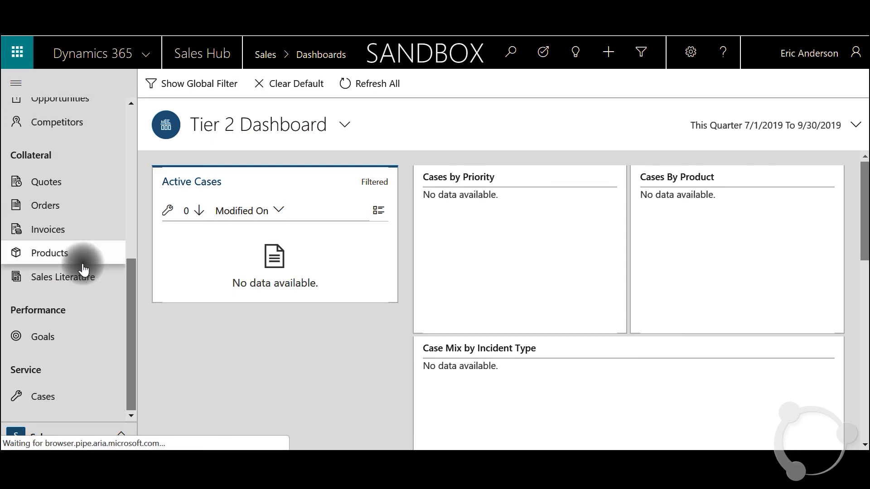
{"action": "scroll", "coordinate": [83, 269], "scroll_direction": "up", "scroll_amount": 7}
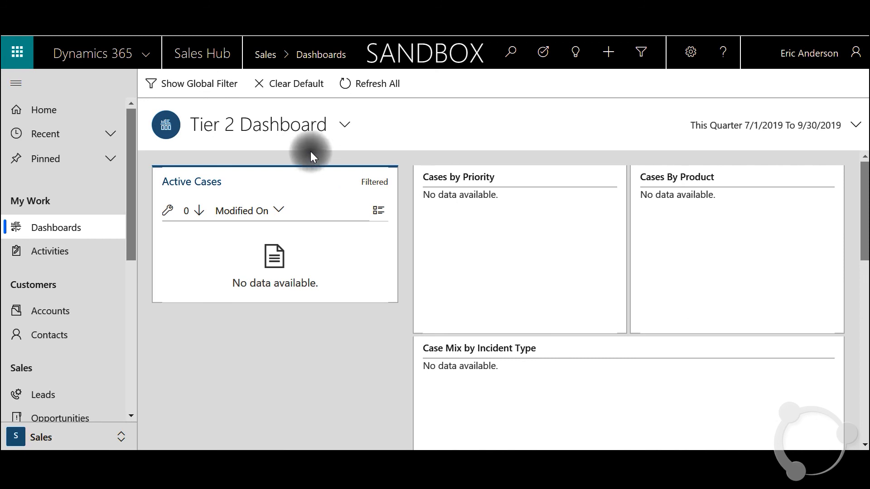
{"action": "left_click", "coordinate": [354, 128]}
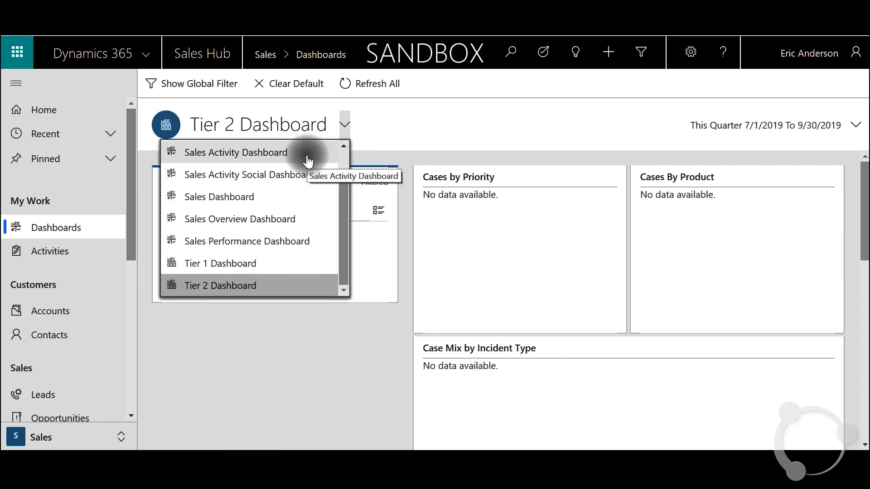
{"action": "left_click", "coordinate": [278, 219]}
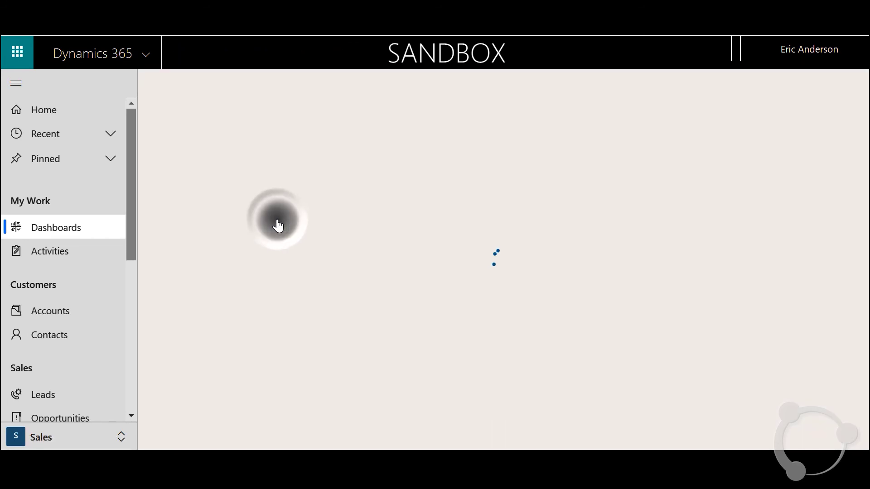